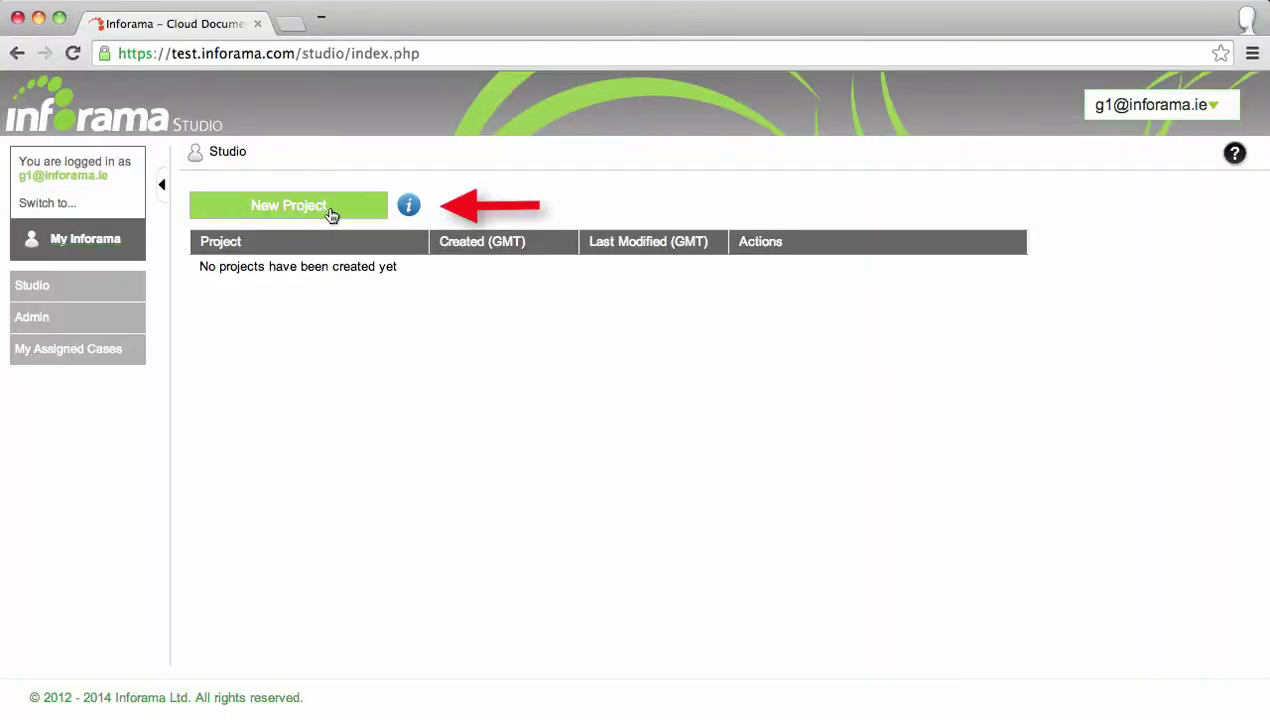
Create a new project named education and open its management page.
click(331, 214)
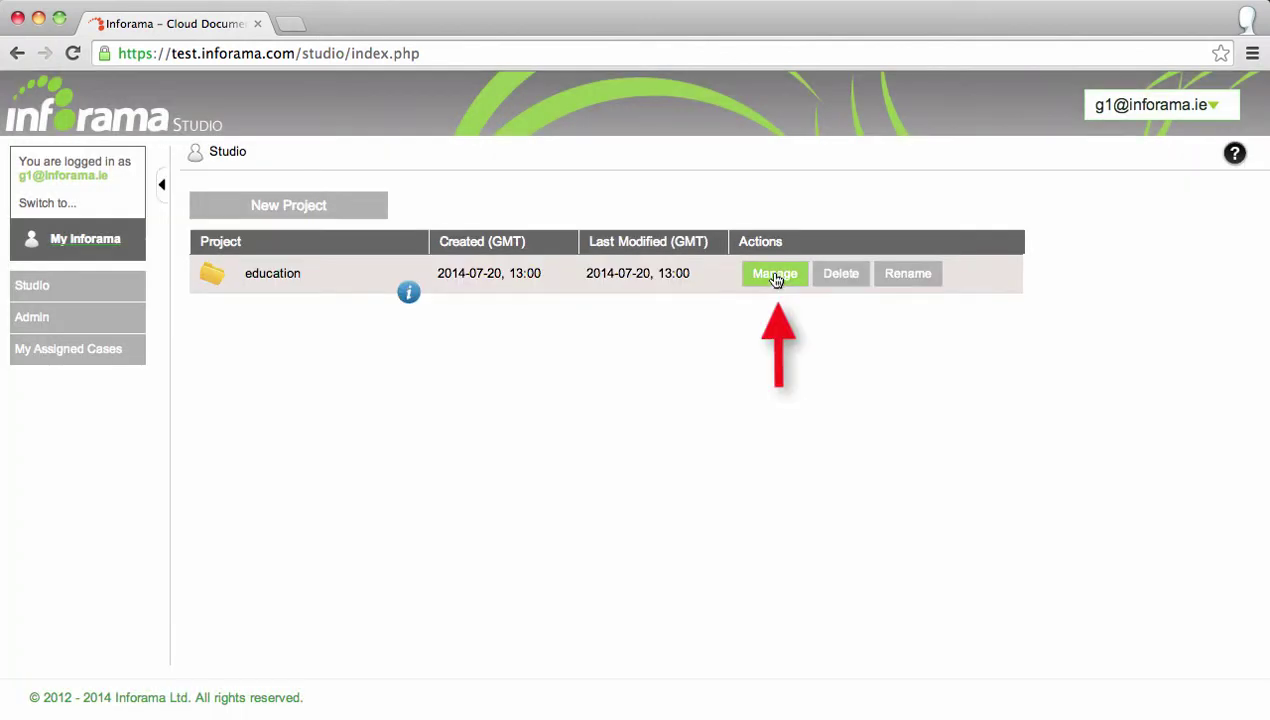
click(771, 276)
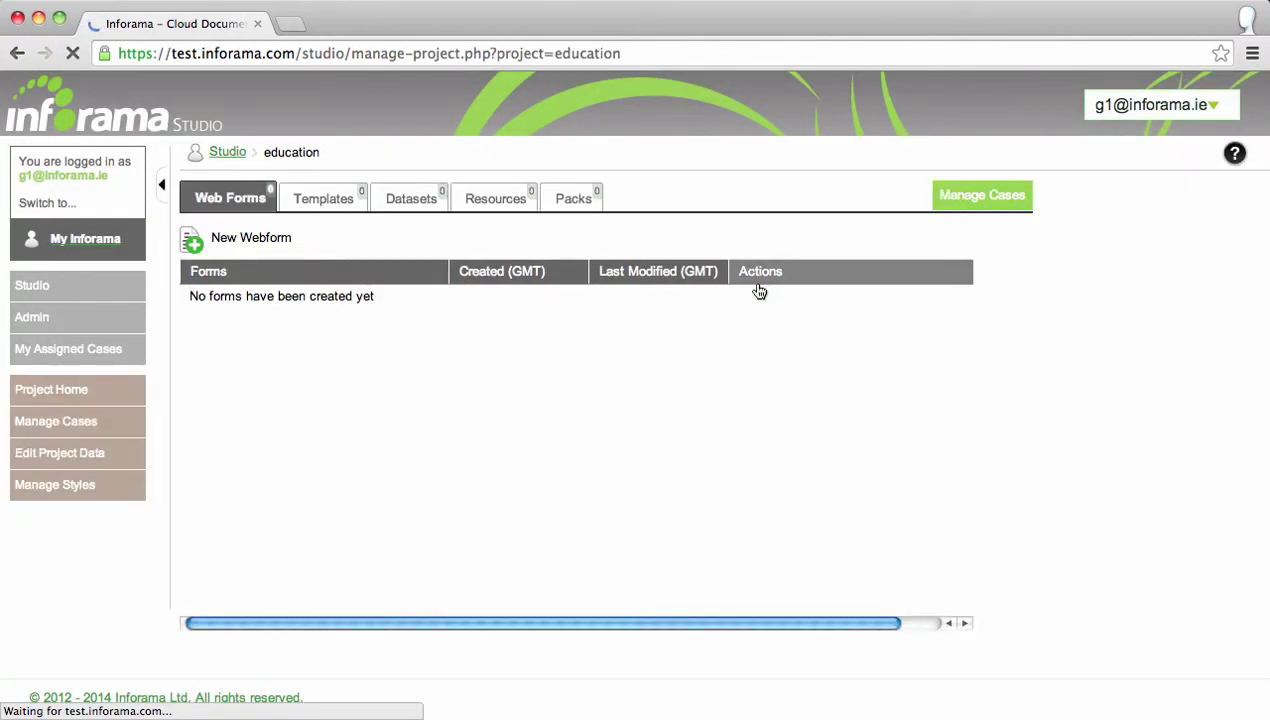
Start a new webform with one text box, ID forename and label Forename.
click(276, 237)
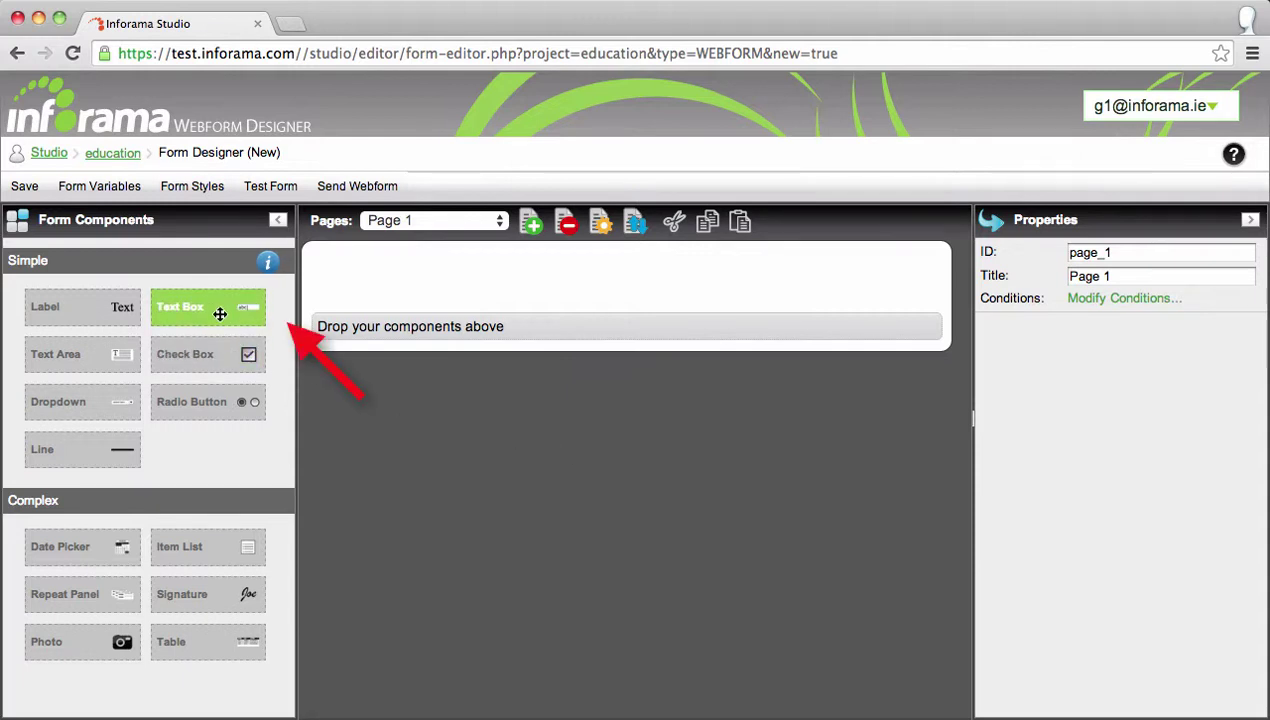
drag(261, 318, 425, 282)
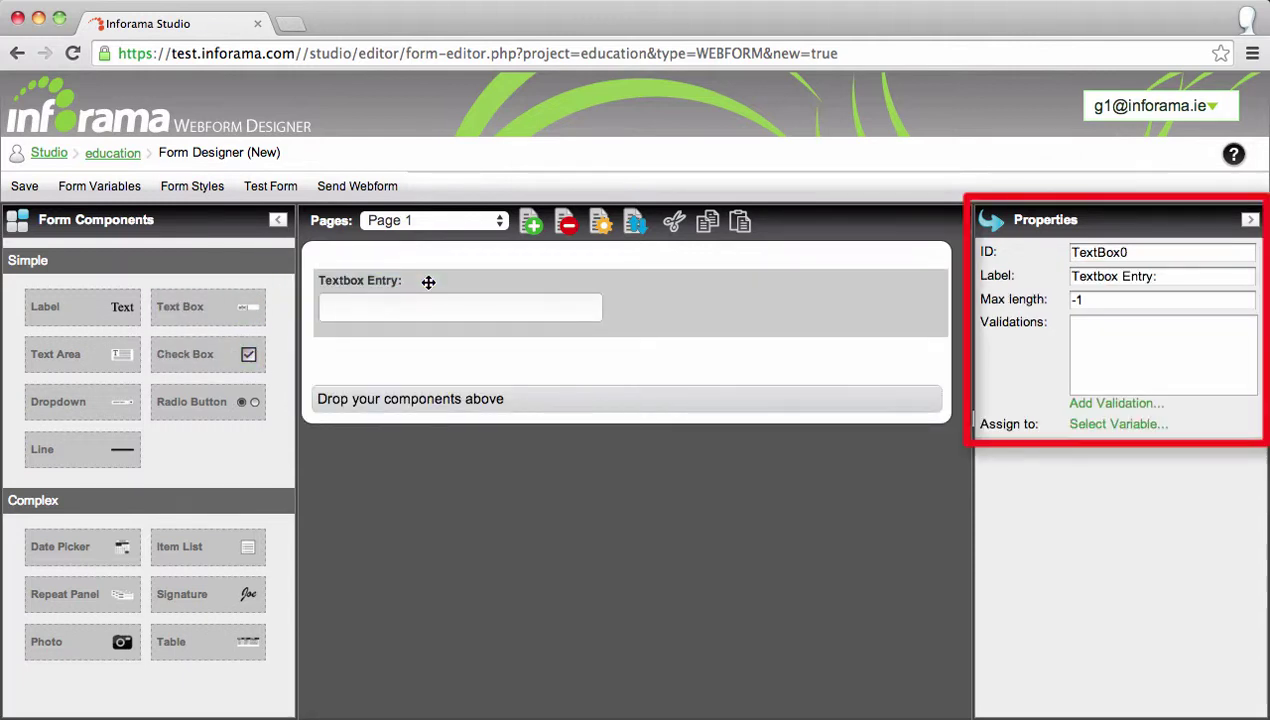
double_click(1100, 252)
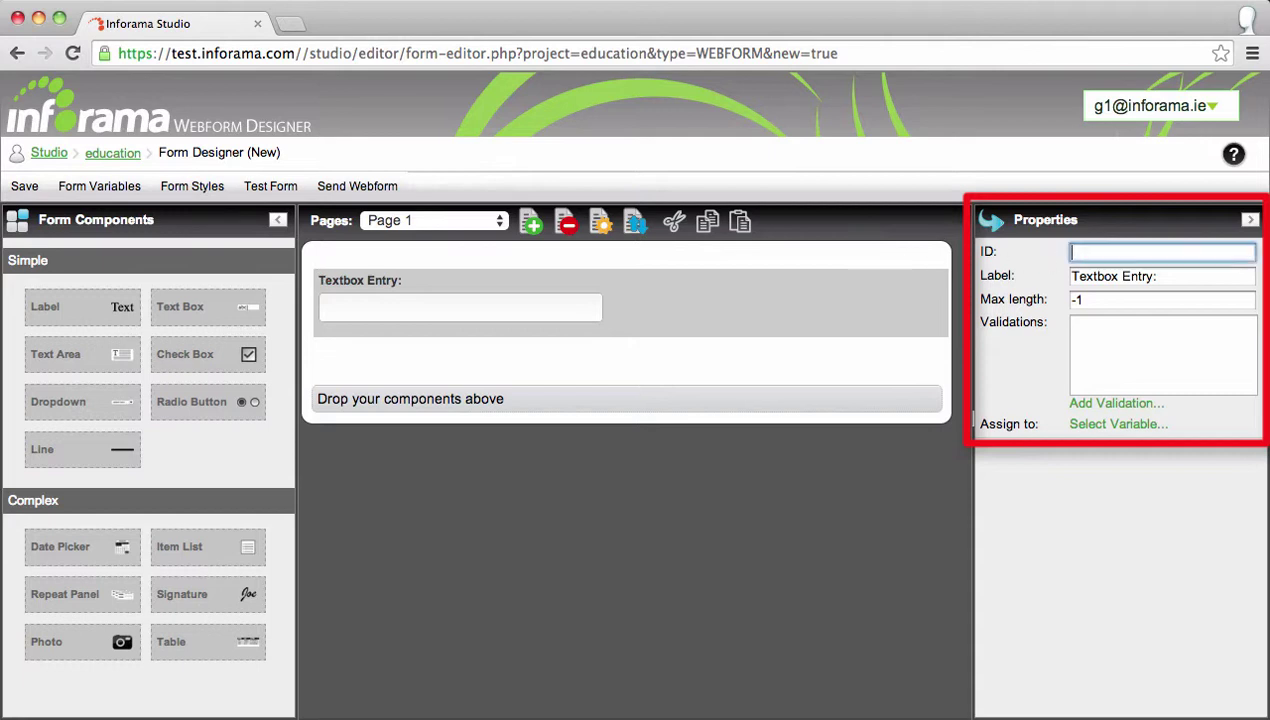
text(forename)
key(Tab)
text(F)
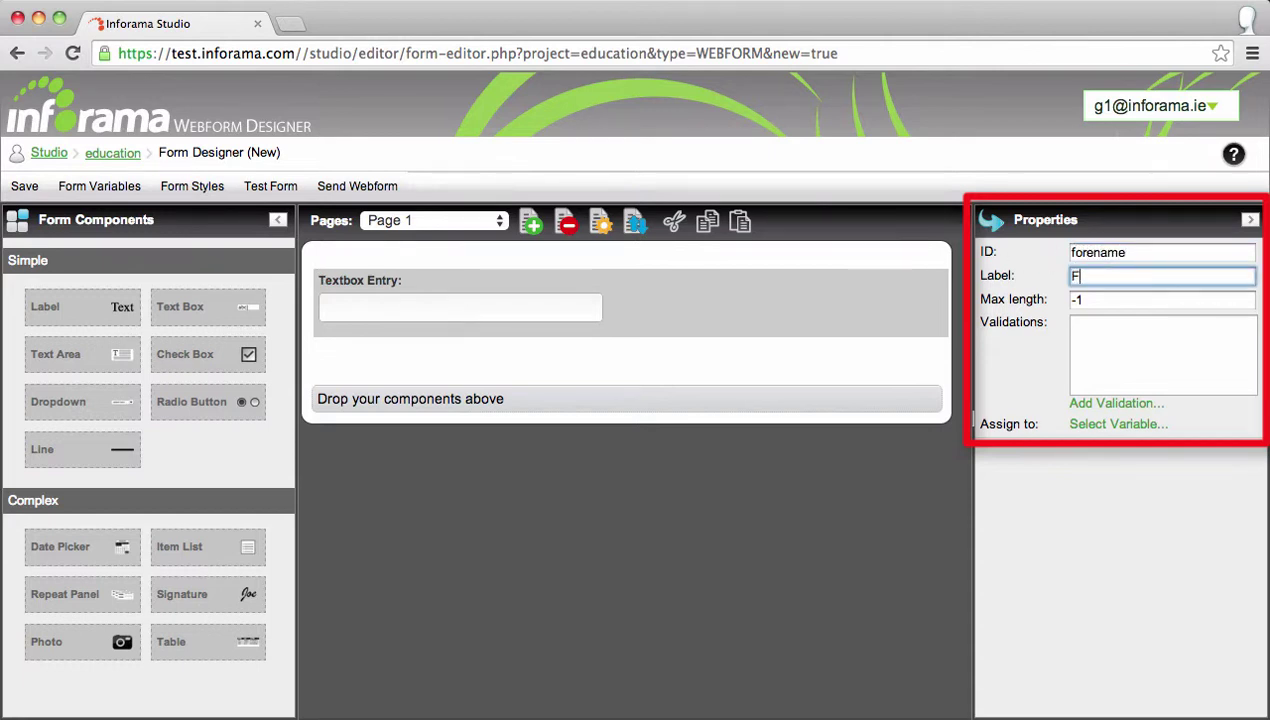
text(orename)
Save the webform as 'College Registration Form'.
click(24, 188)
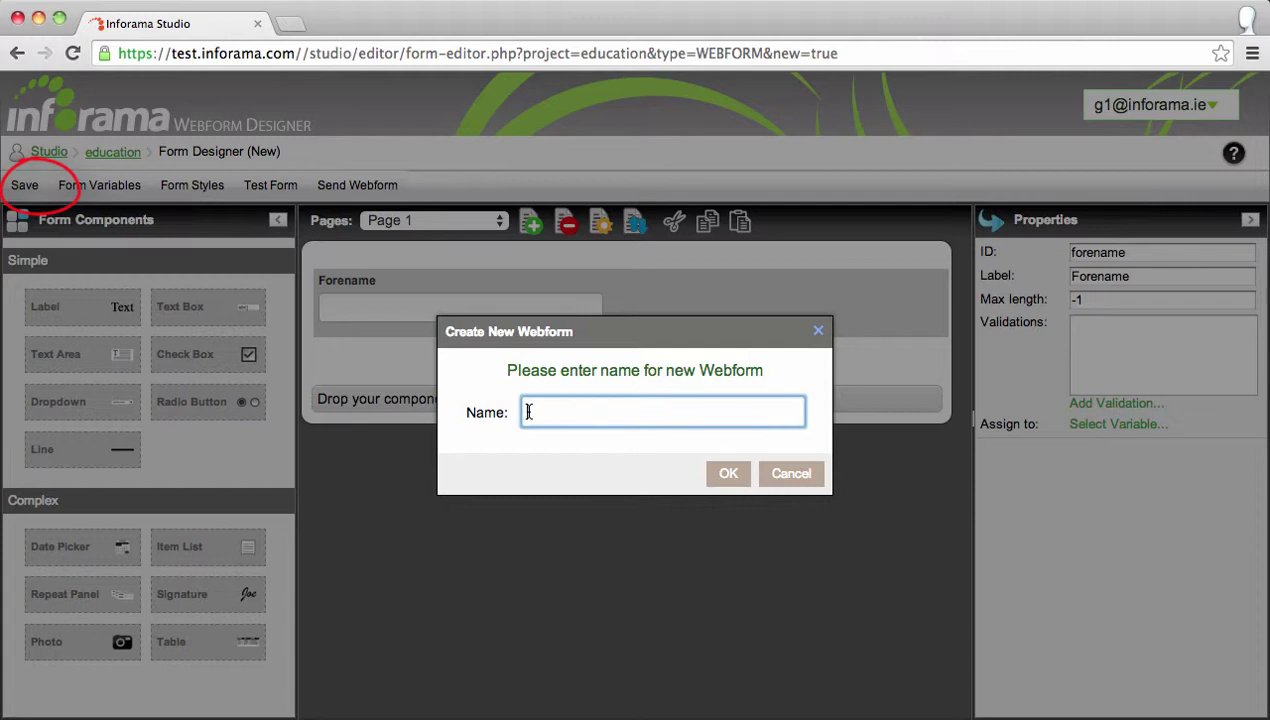
text(College Registration Form)
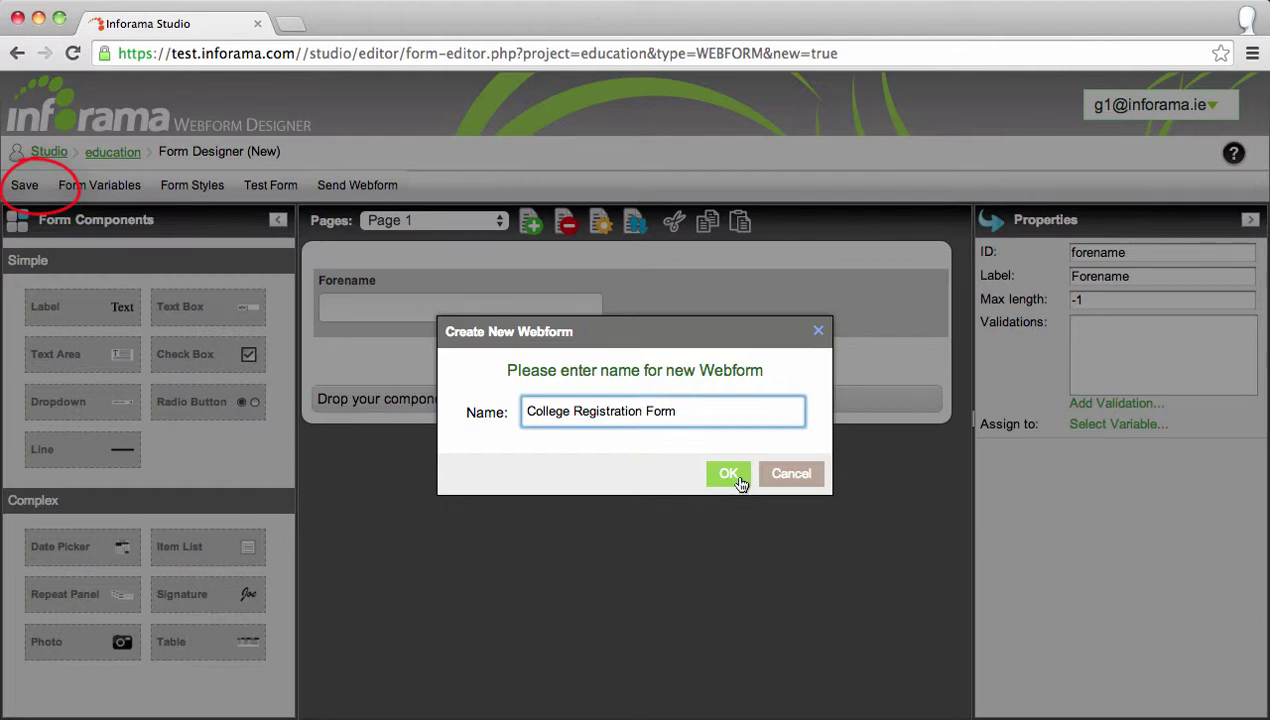
click(738, 476)
Add a mandatory Surname text box below Forename, removing an accidental pasted copy.
drag(205, 305, 400, 362)
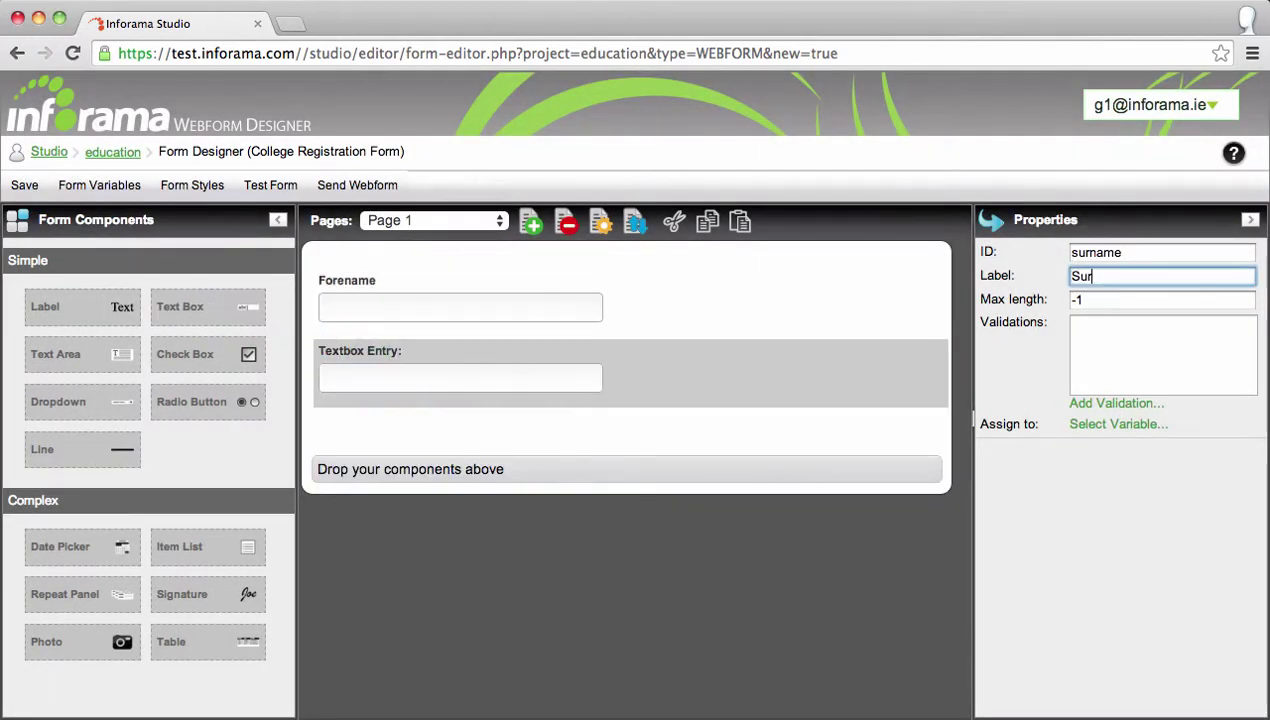
text(name)
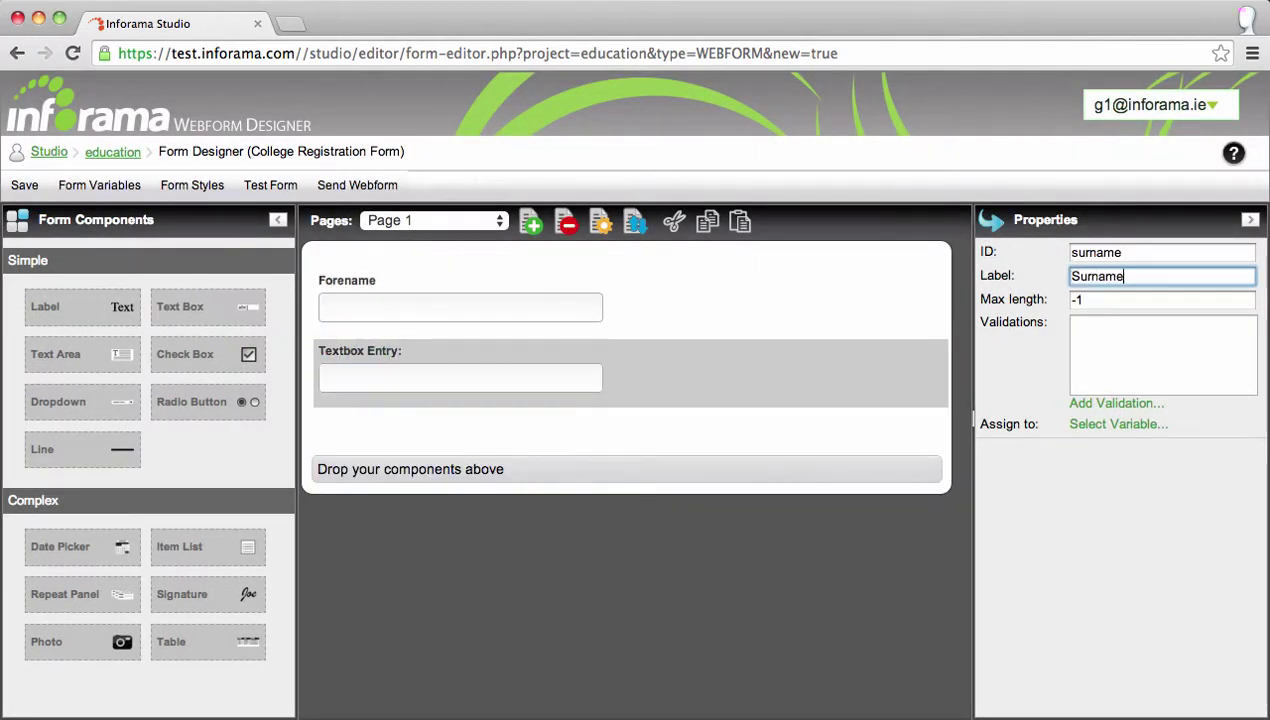
click(1104, 404)
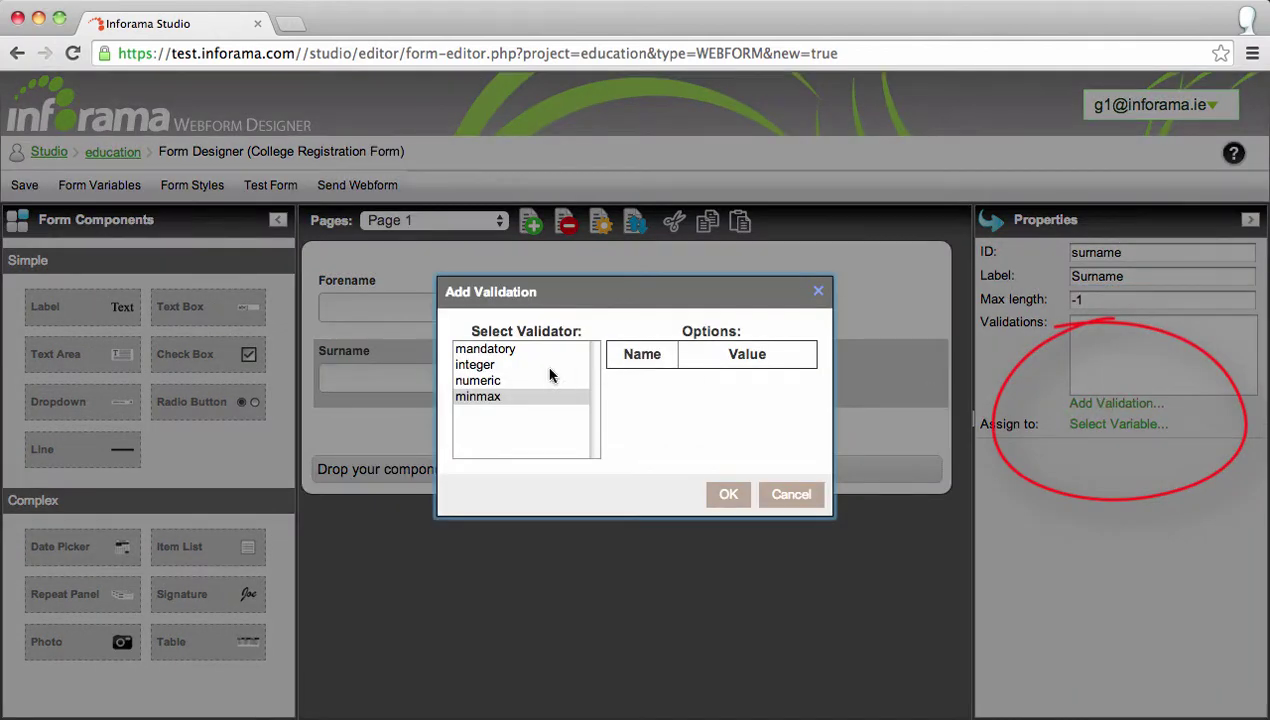
click(527, 349)
click(727, 495)
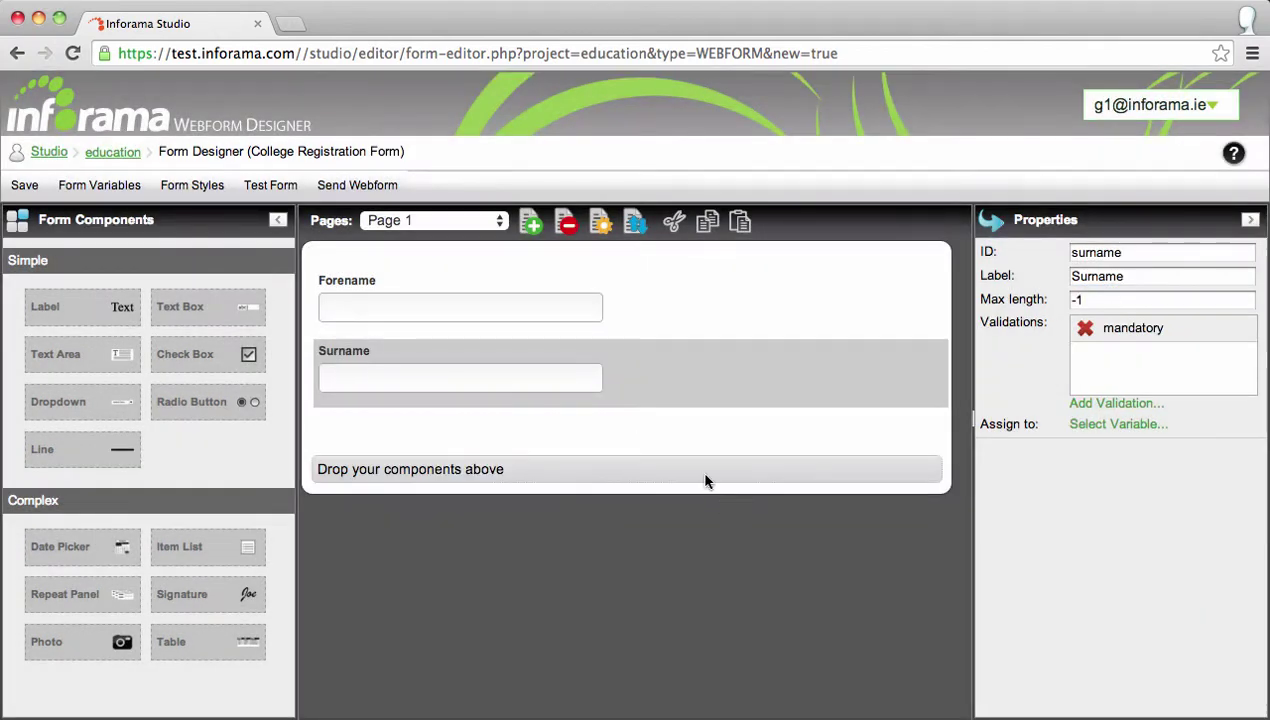
click(740, 224)
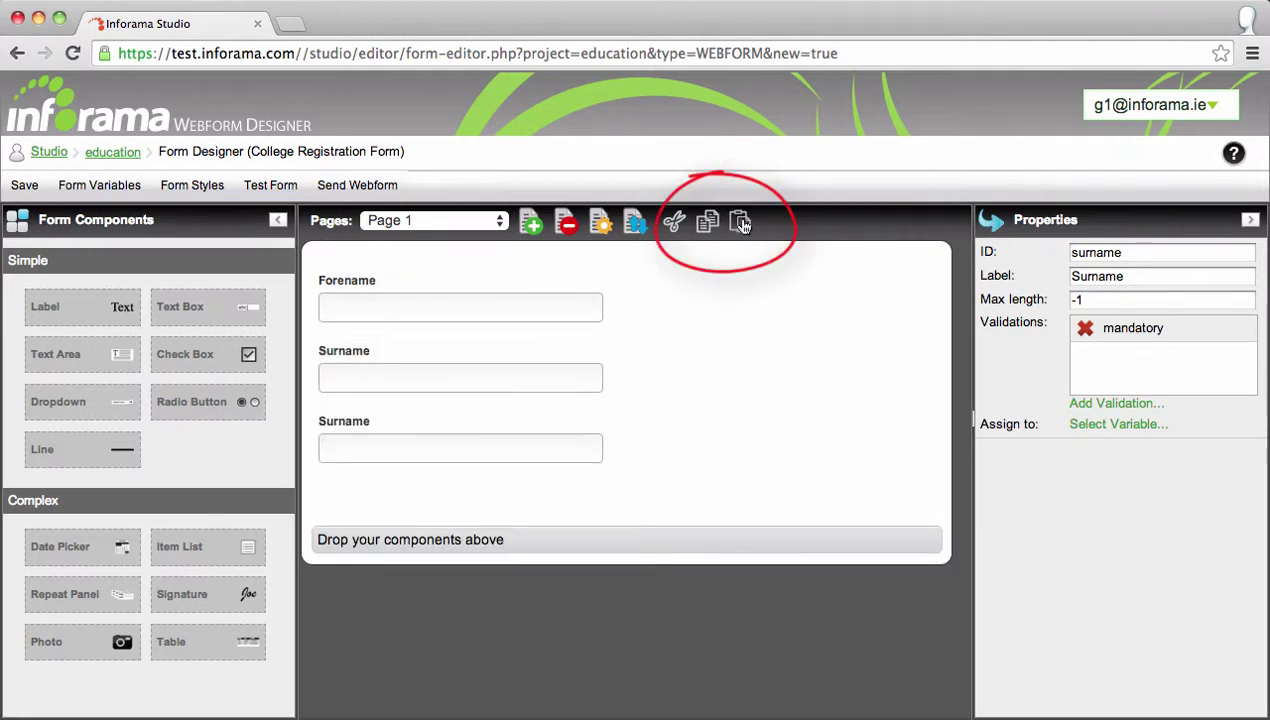
click(321, 419)
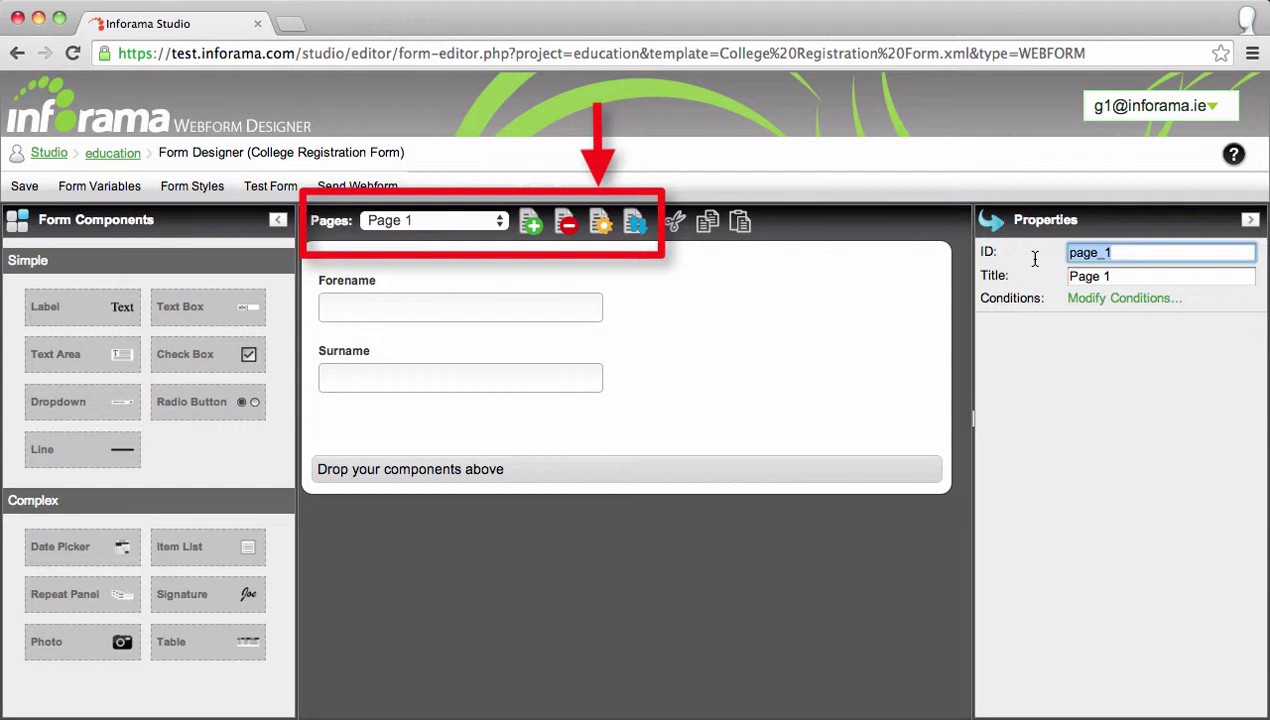
Give the first page ID personal_details and title 'Personal Details'.
key(BackSpace)
text(personal_details)
key(Tab)
text(Personal Details)
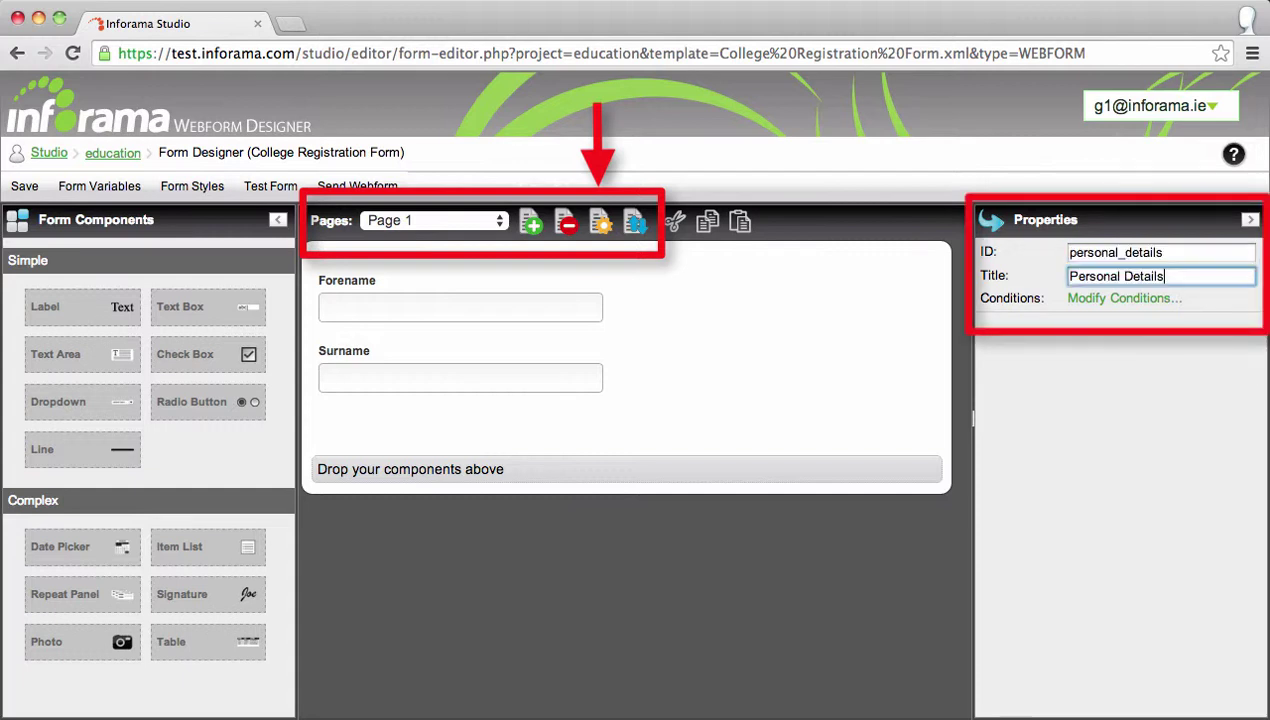
click(24, 186)
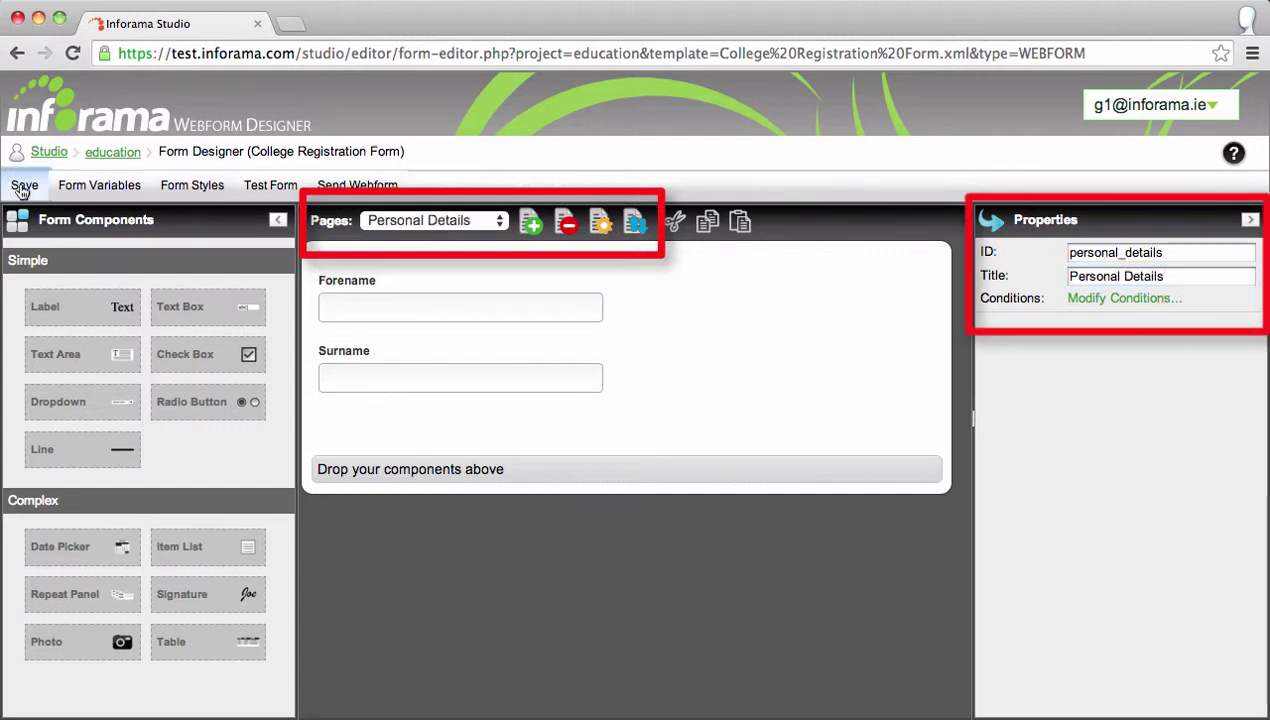
Add a second page with ID education_details and title 'Education Details'.
click(531, 224)
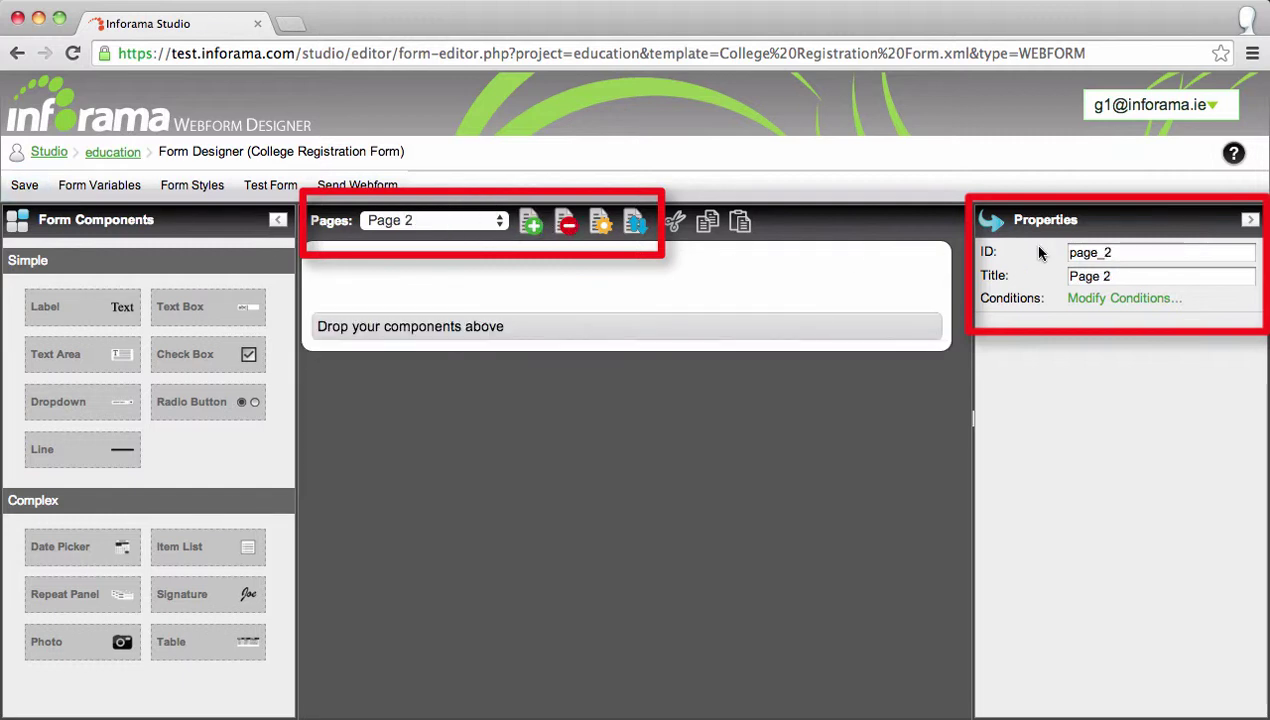
click(1127, 253)
drag(1127, 253, 1039, 252)
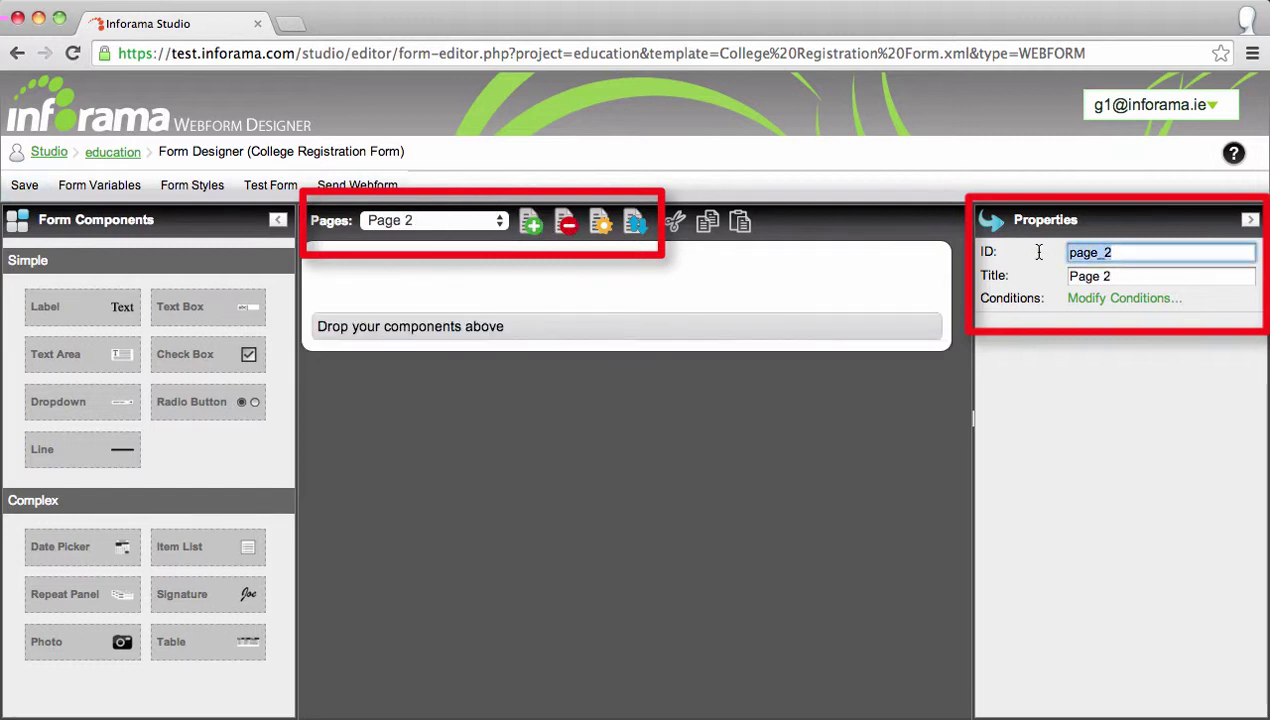
key(BackSpace)
text(education_details)
key(Tab)
text(Education Details)
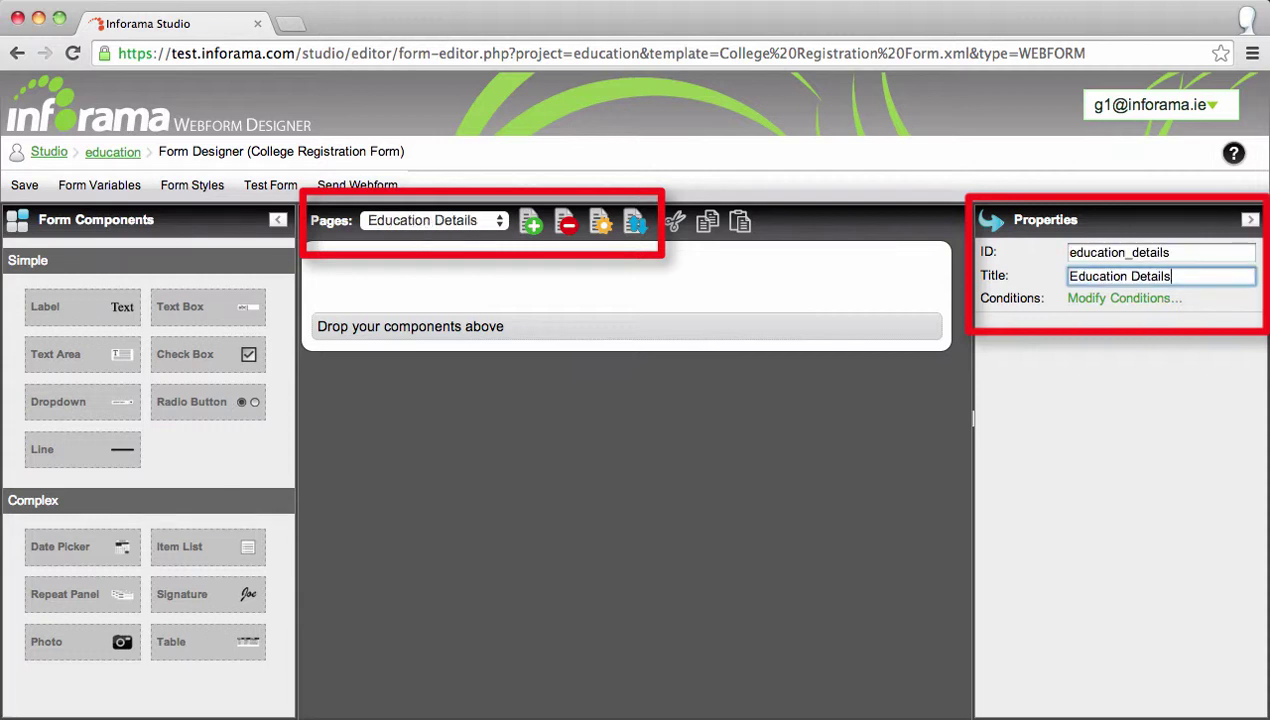
Add a blank Page 3, return to Personal Details, and review the page order.
click(500, 222)
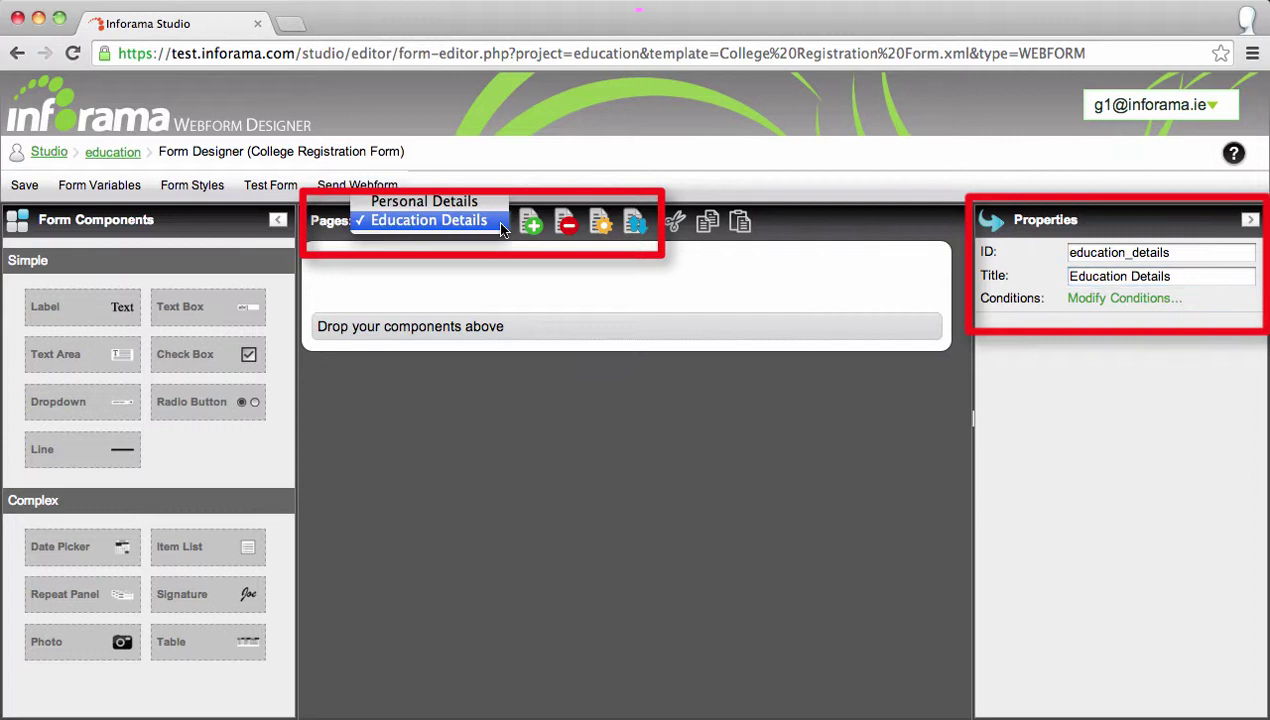
click(491, 203)
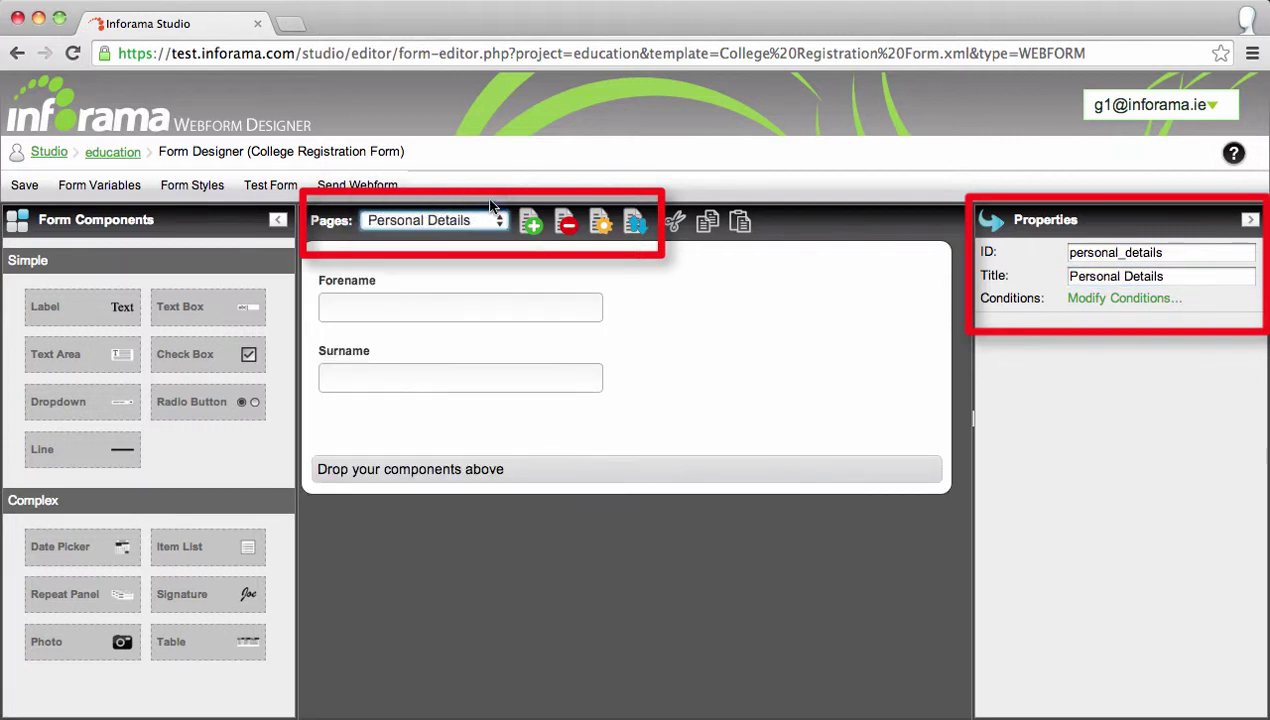
click(533, 228)
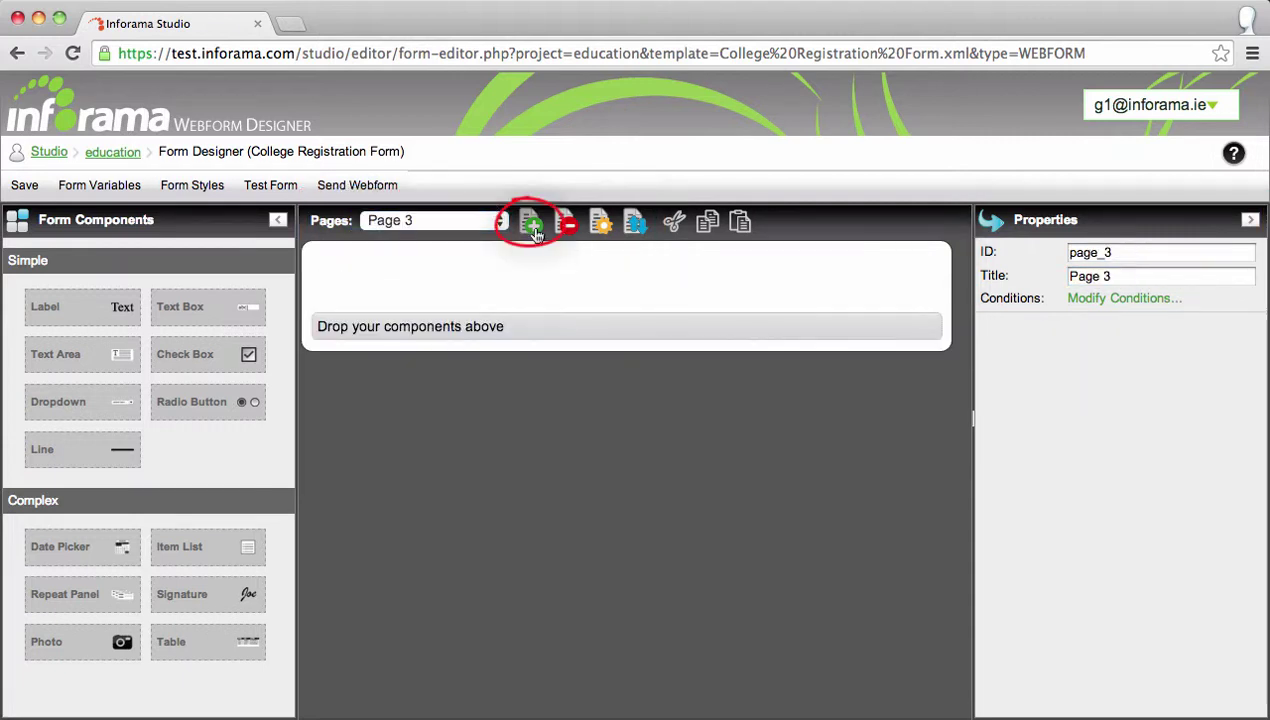
click(500, 221)
click(440, 180)
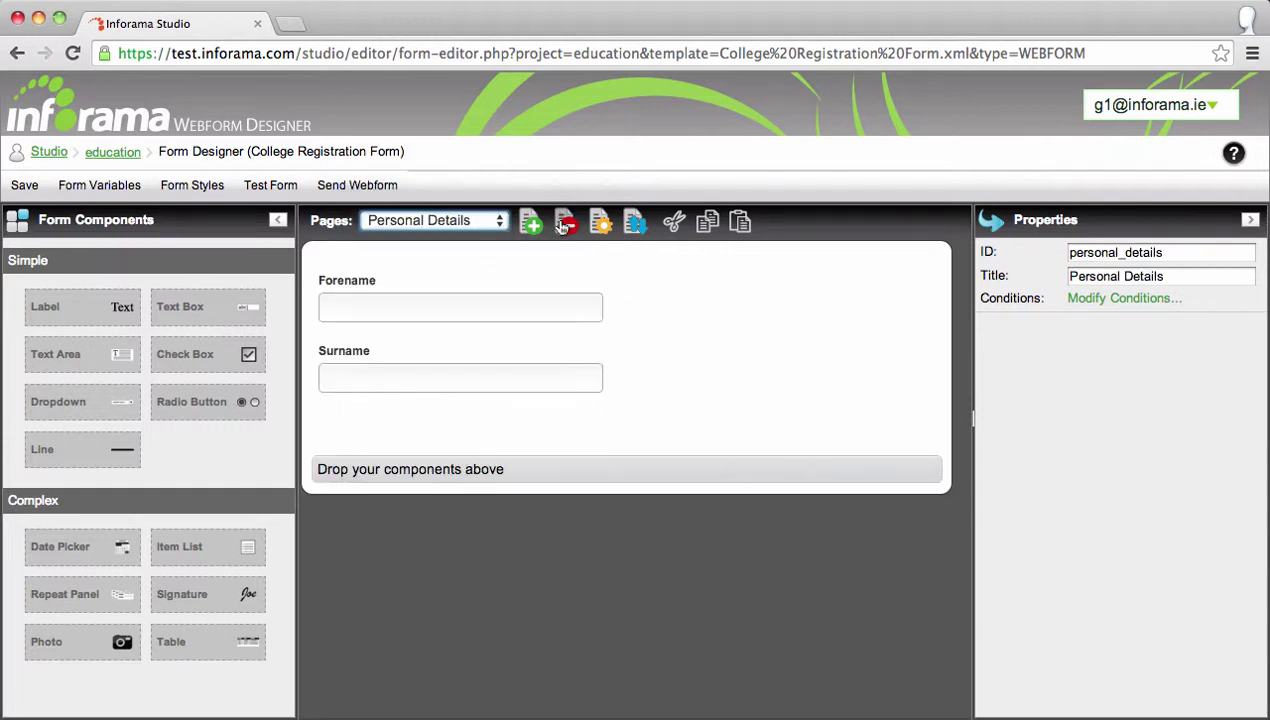
click(636, 224)
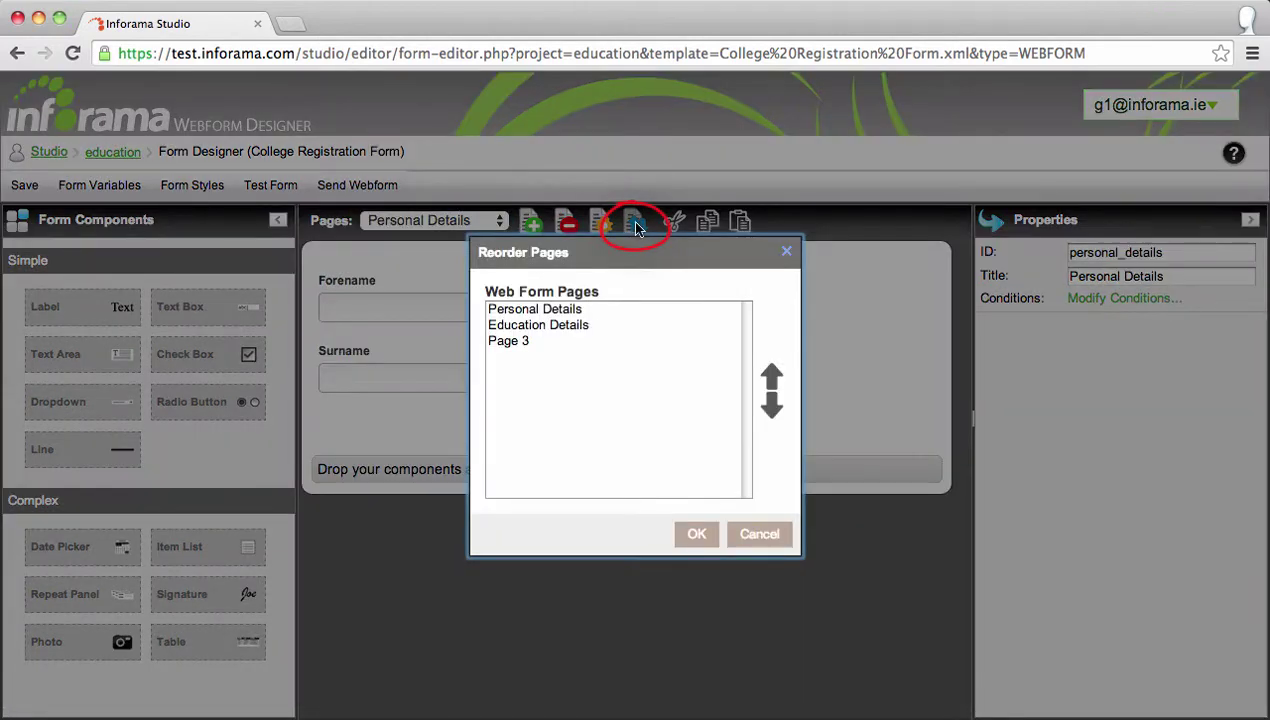
click(618, 310)
click(618, 326)
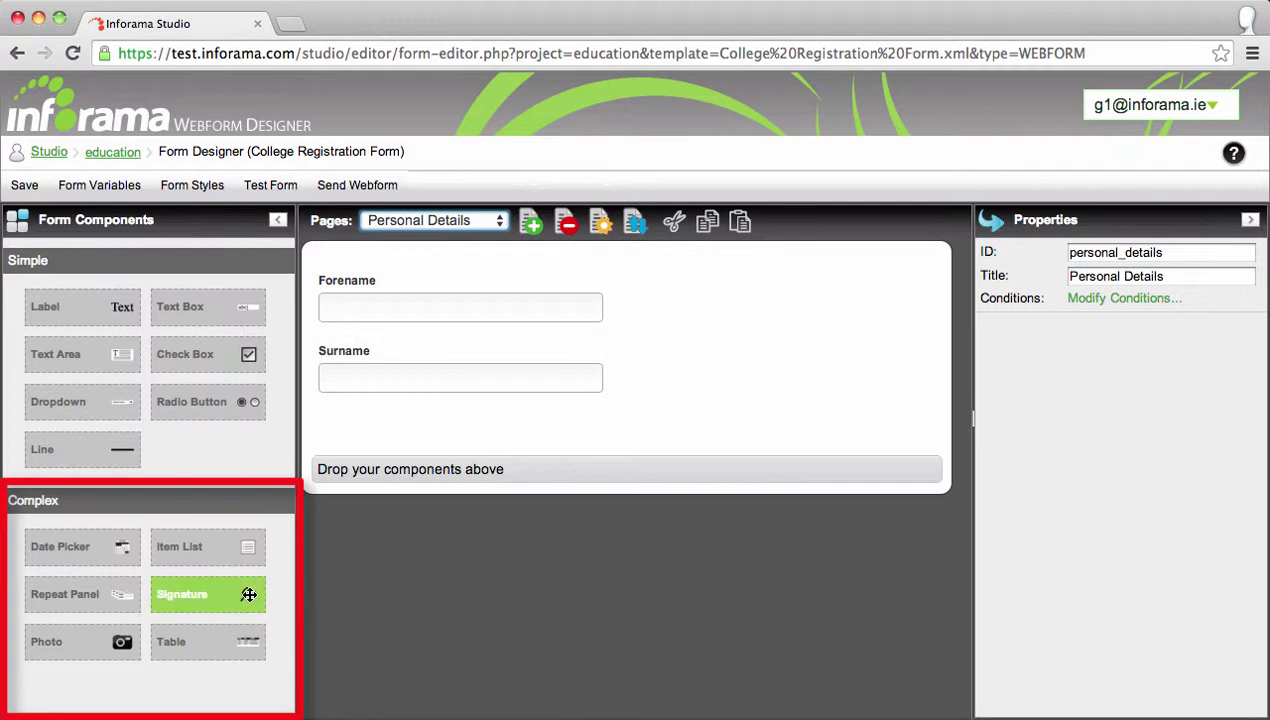
Place a Signature field below Surname and launch a test run of the form.
mouse_move(245, 595)
mouse_down()
mouse_move(235, 575)
mouse_move(384, 430)
mouse_move(459, 451)
mouse_up()
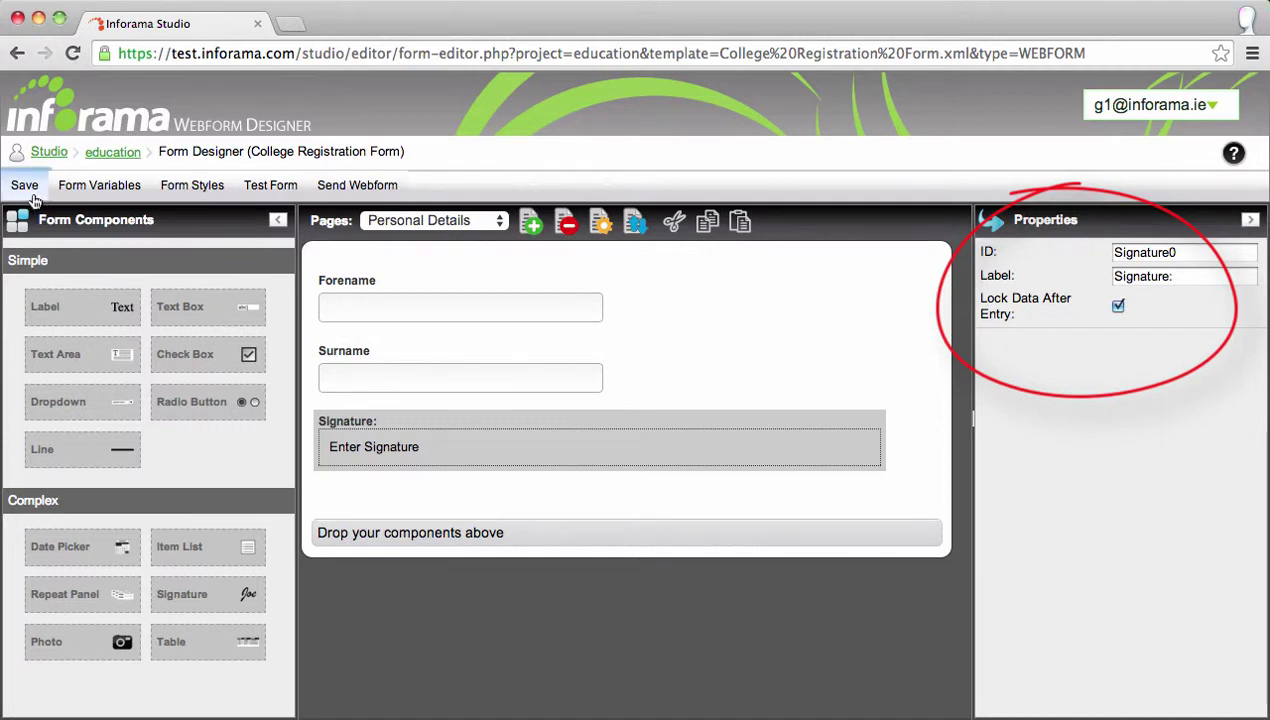
click(269, 189)
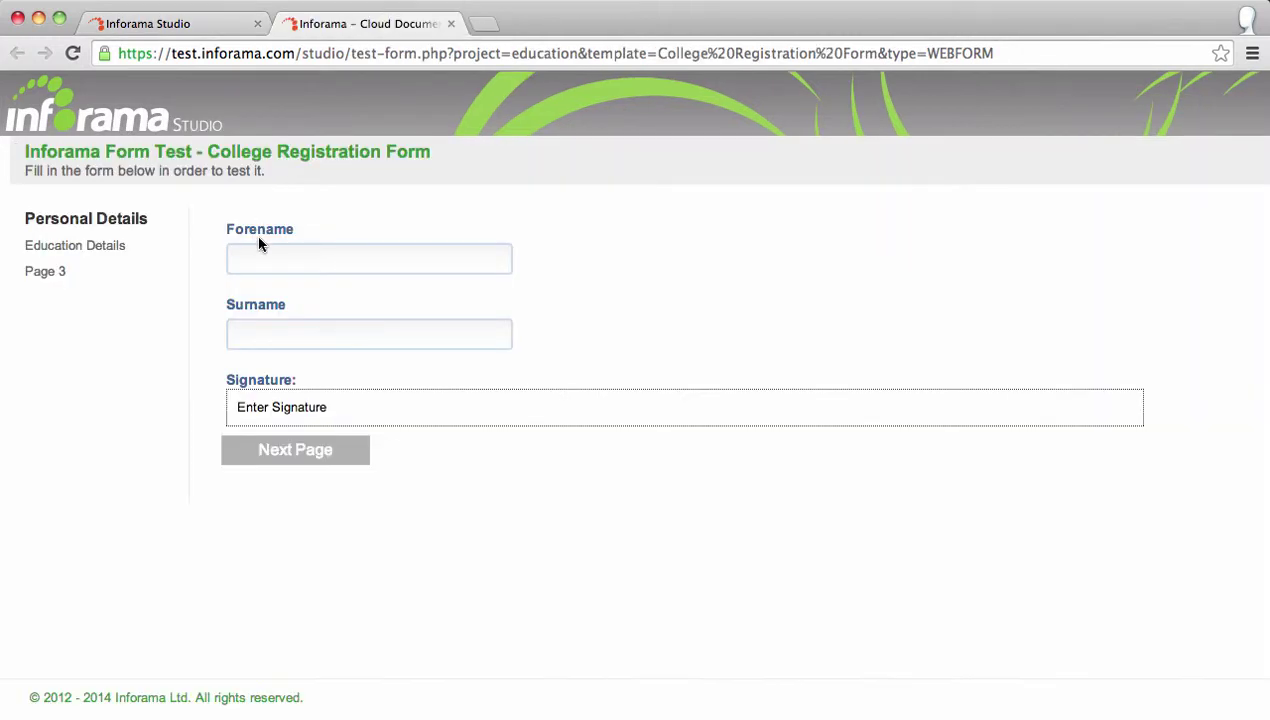
Enter a sample forename and surname in the test form, finish it, and close the test.
click(258, 256)
text(Jack)
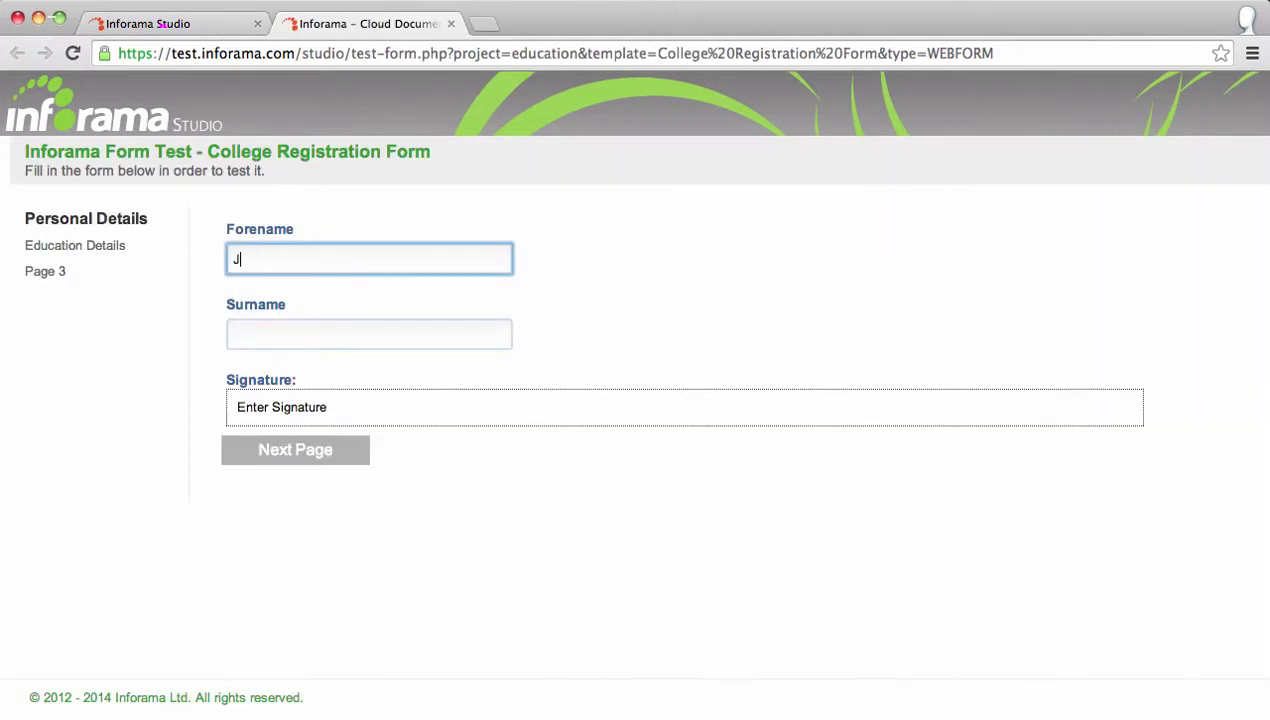
key(Tab)
text(s)
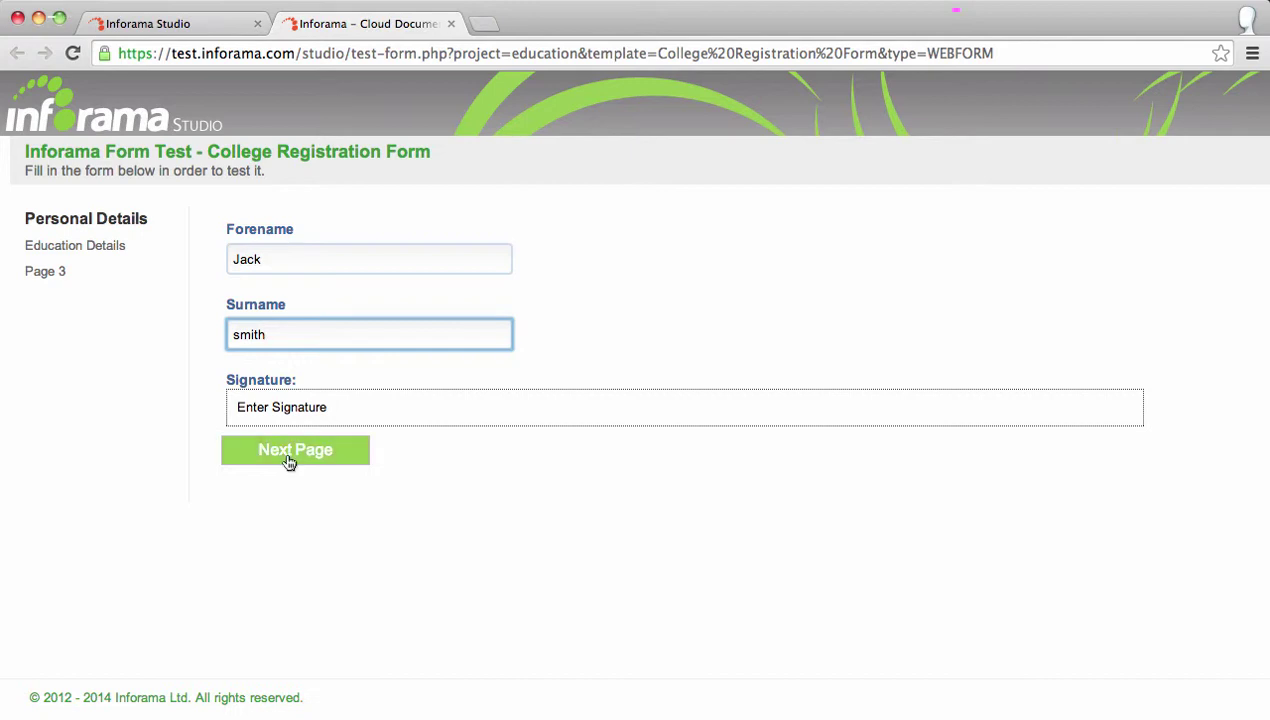
click(287, 455)
click(403, 243)
click(802, 439)
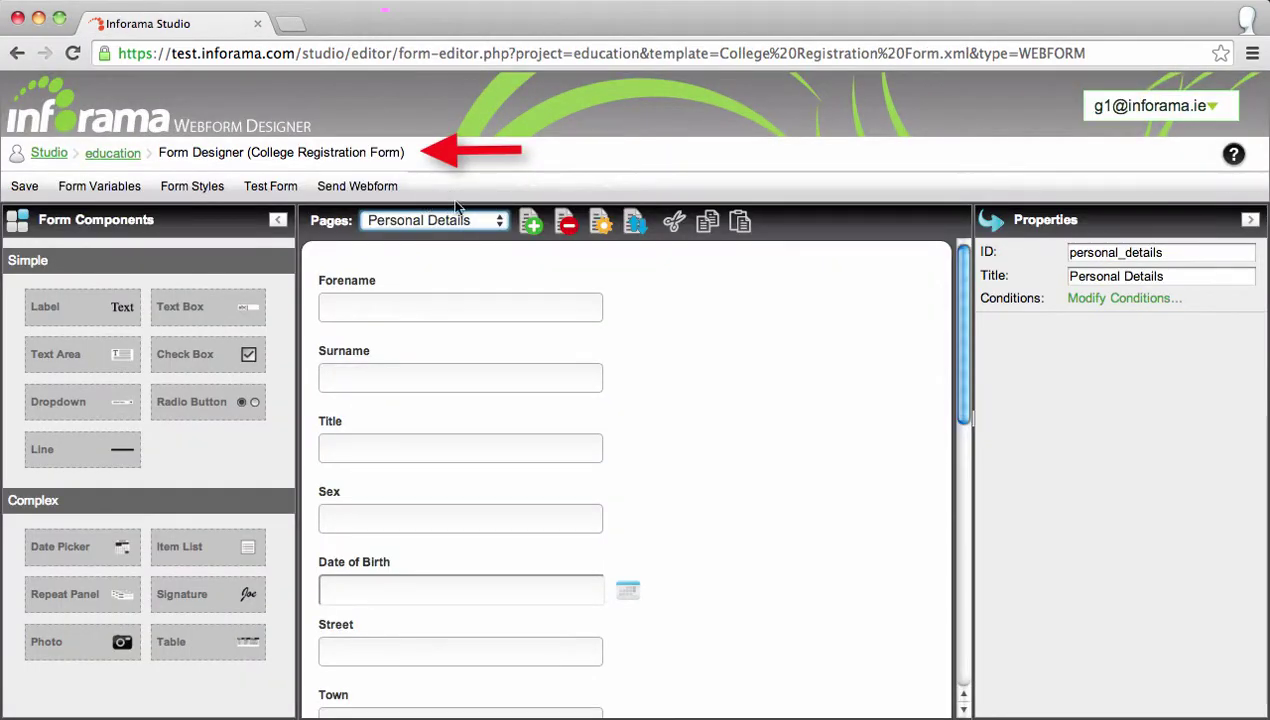
Send the College Registration Form invitation under a new case, entering the case name and recipient details.
click(378, 188)
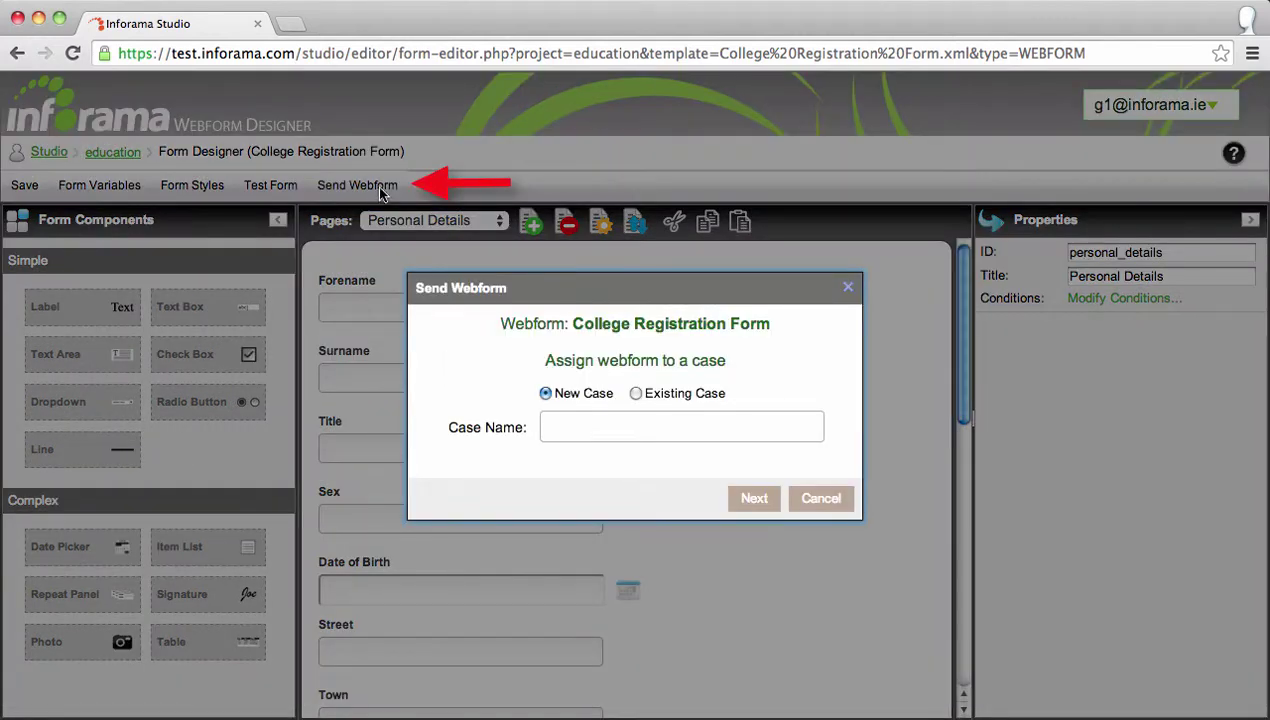
click(553, 427)
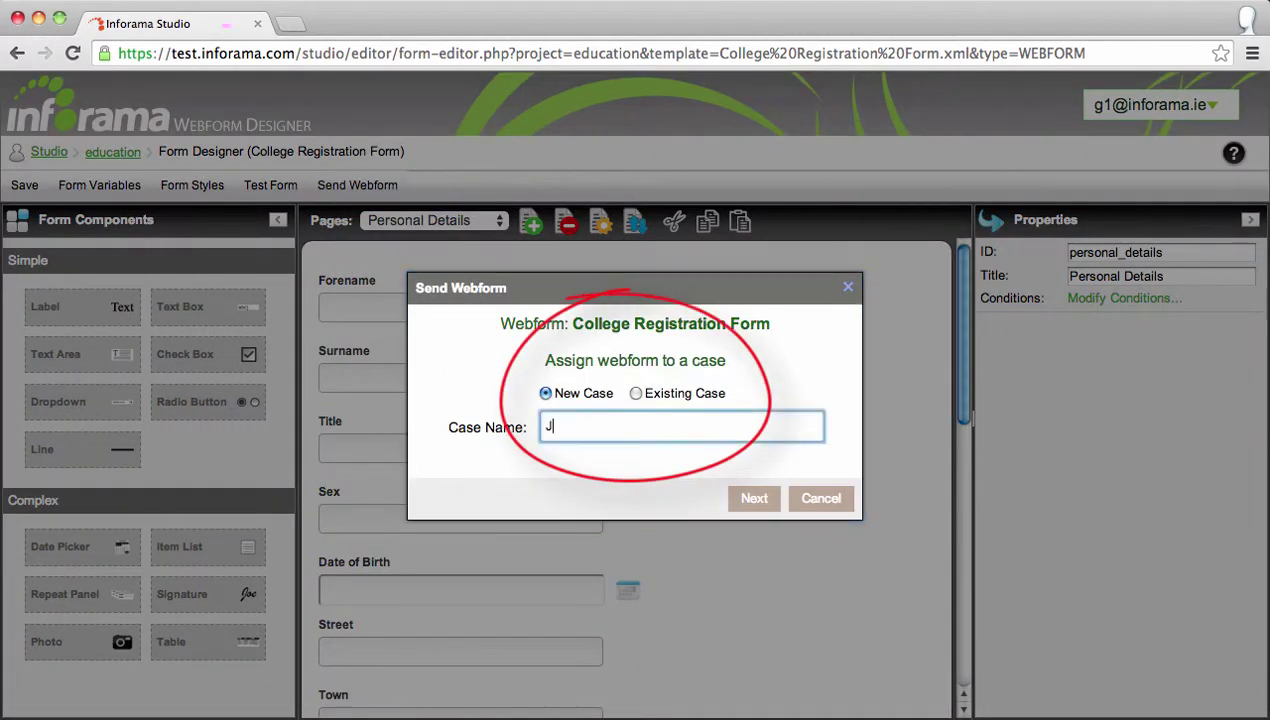
click(753, 498)
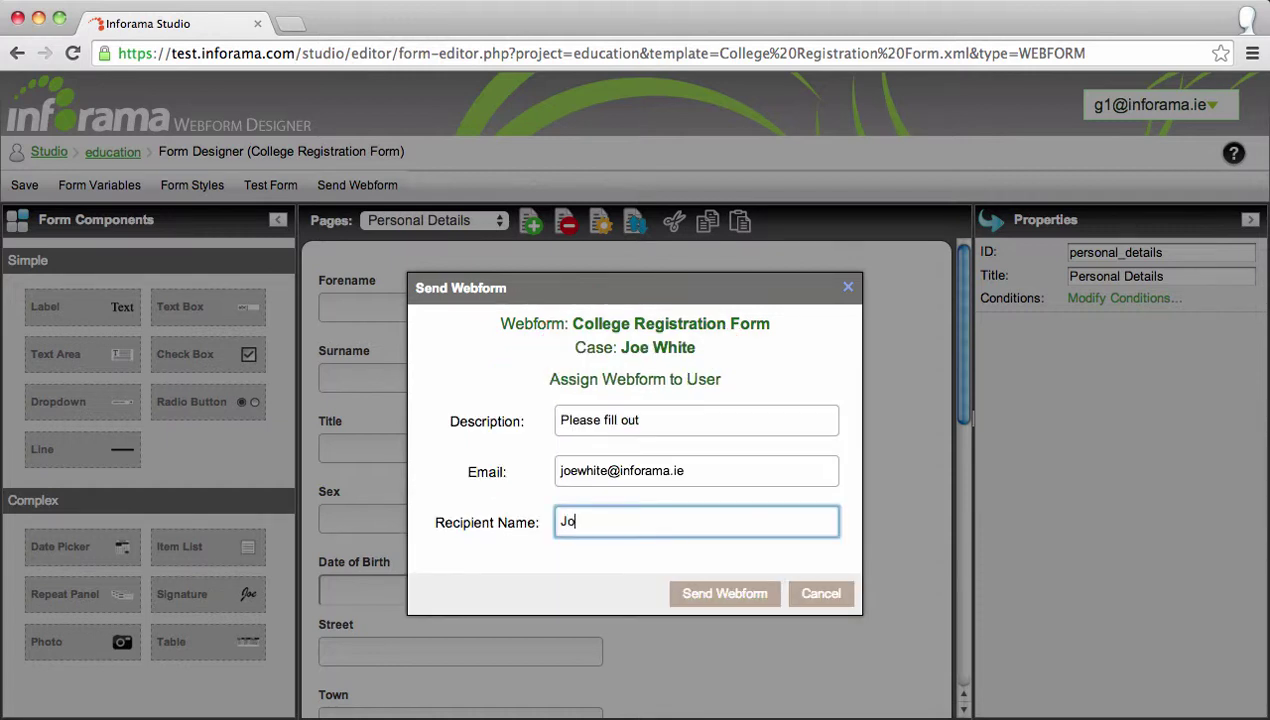
text(e)
click(683, 593)
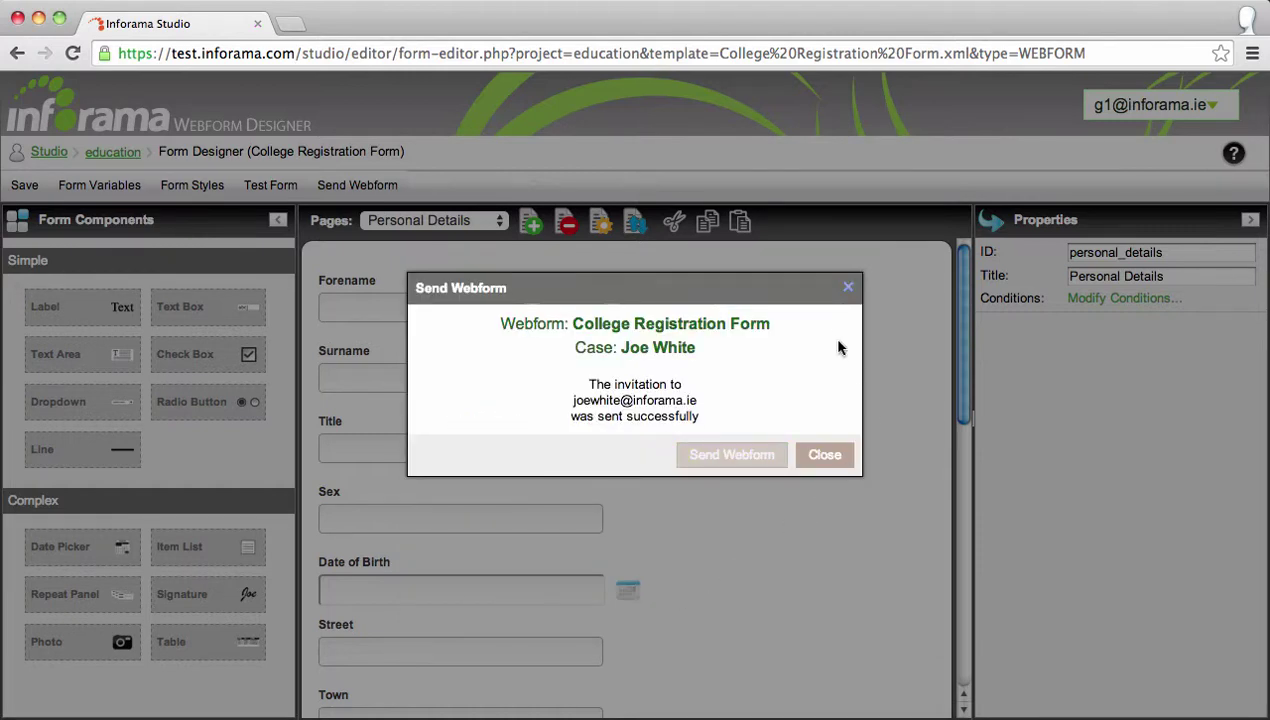
click(838, 458)
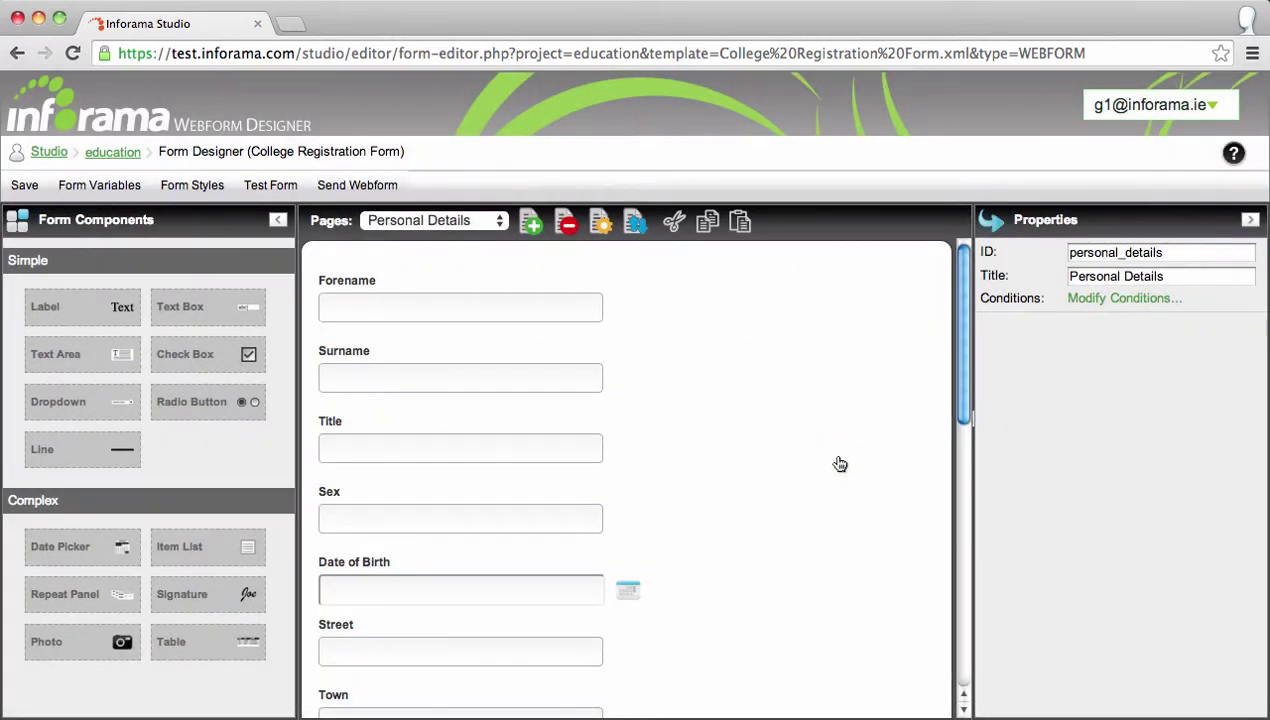
Open the new case from the education project's case list and view its College Registration Form.
click(72, 55)
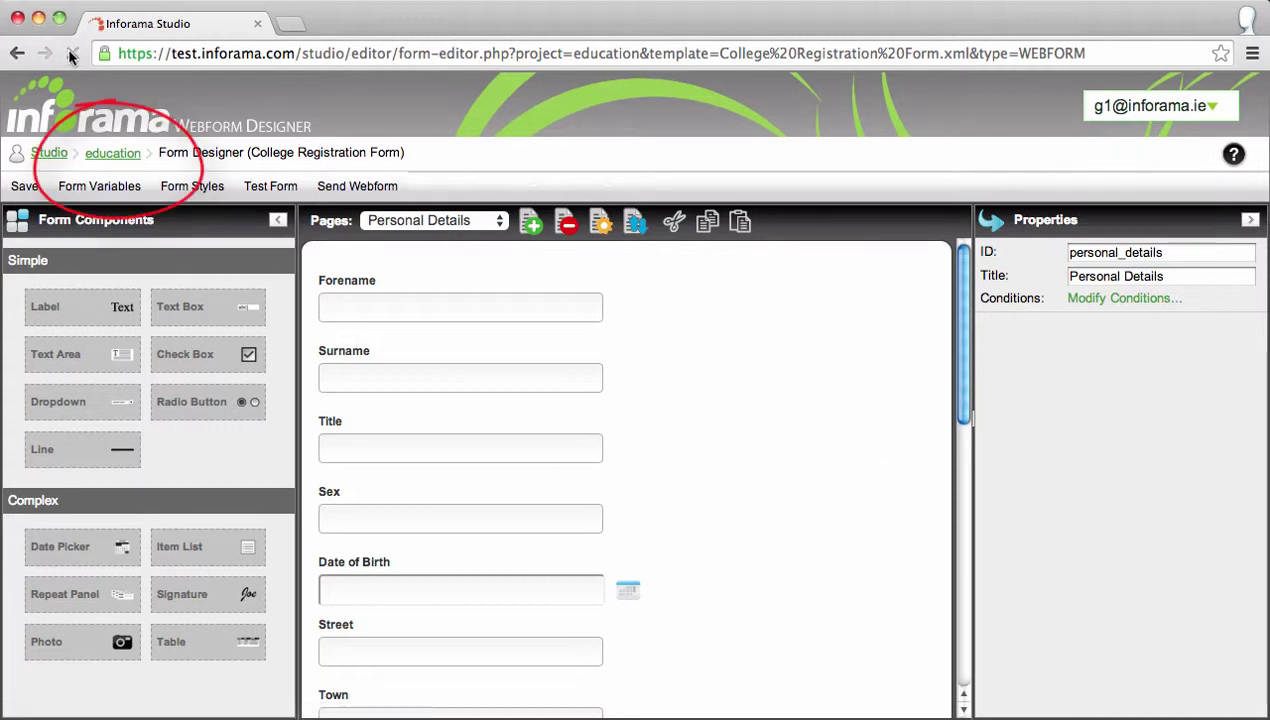
click(102, 160)
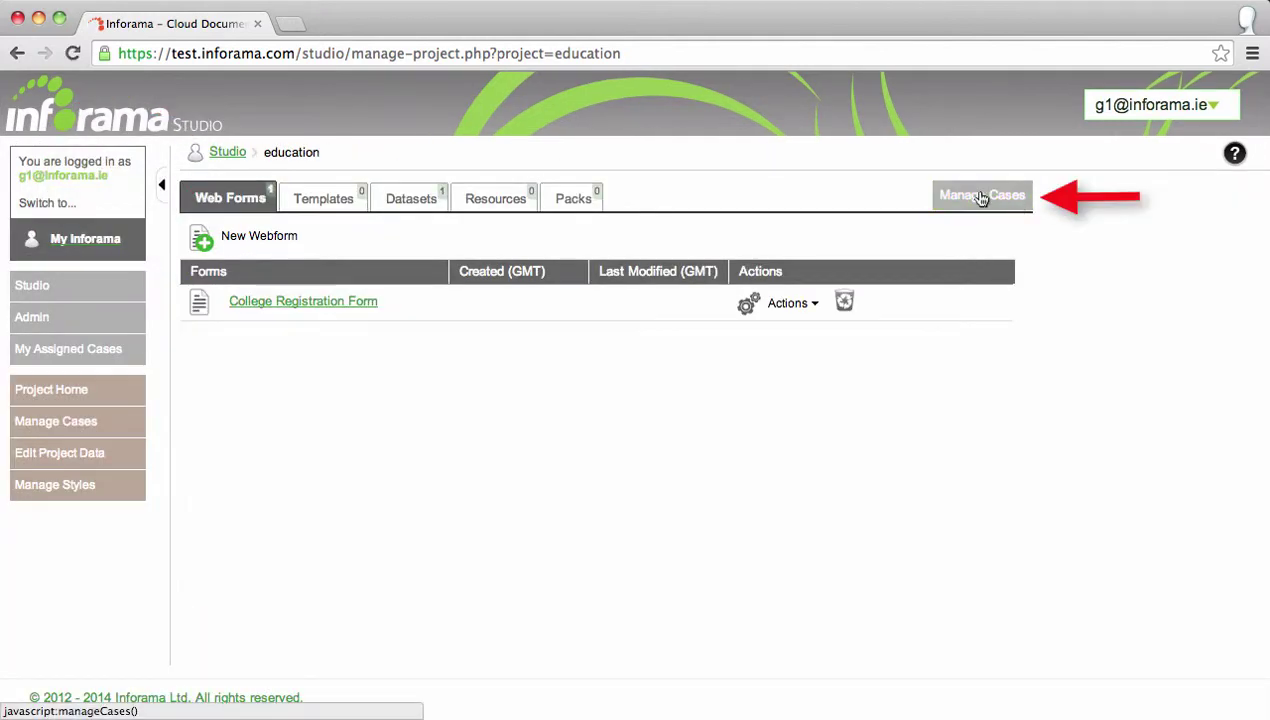
click(980, 197)
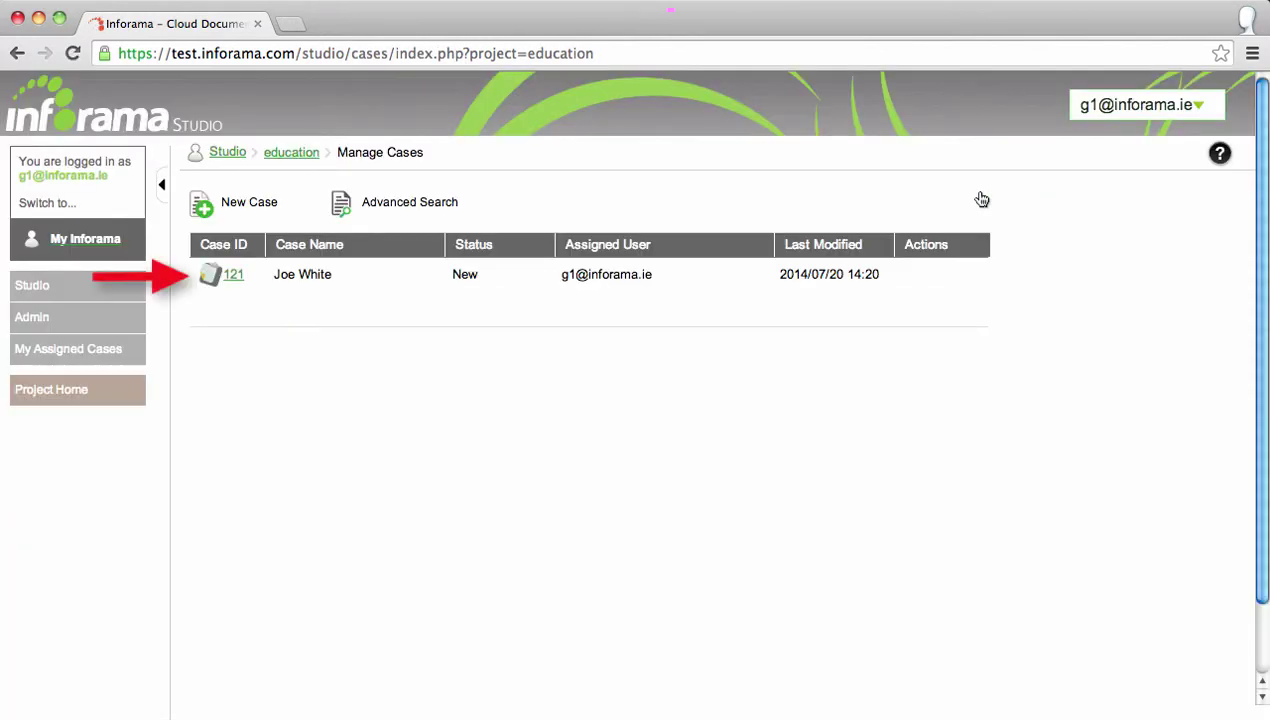
click(232, 276)
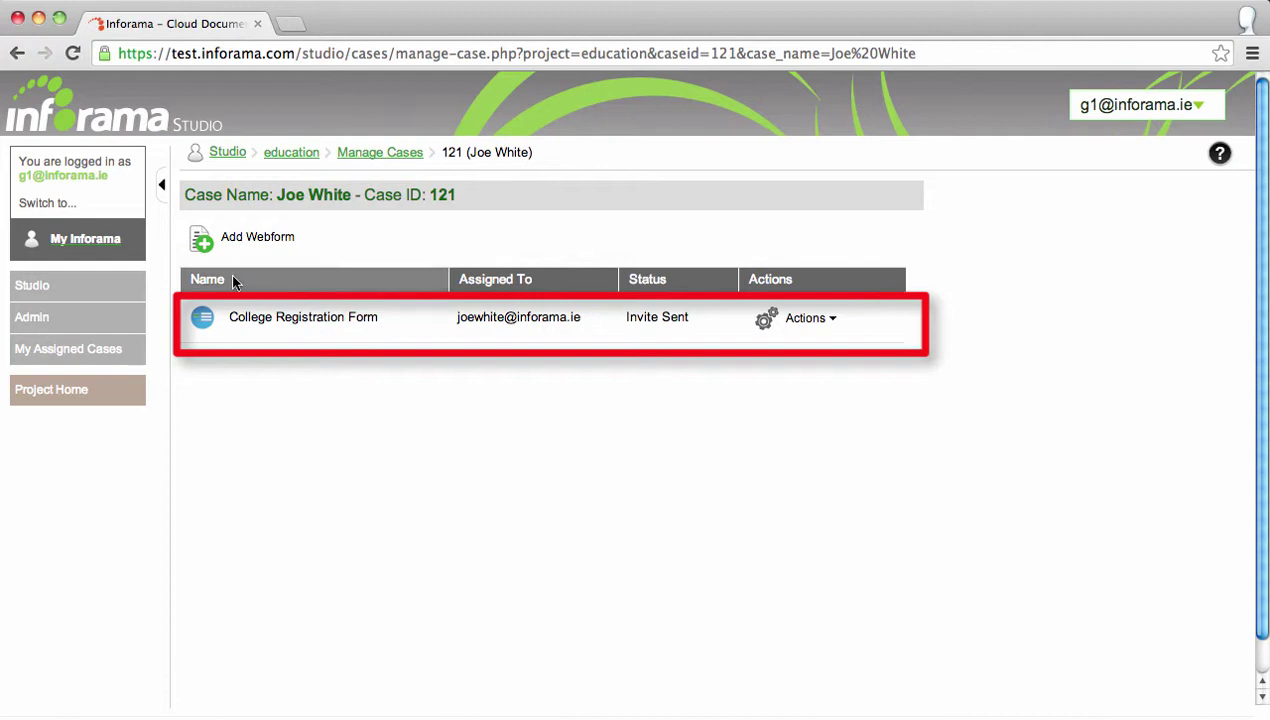
click(839, 321)
click(815, 362)
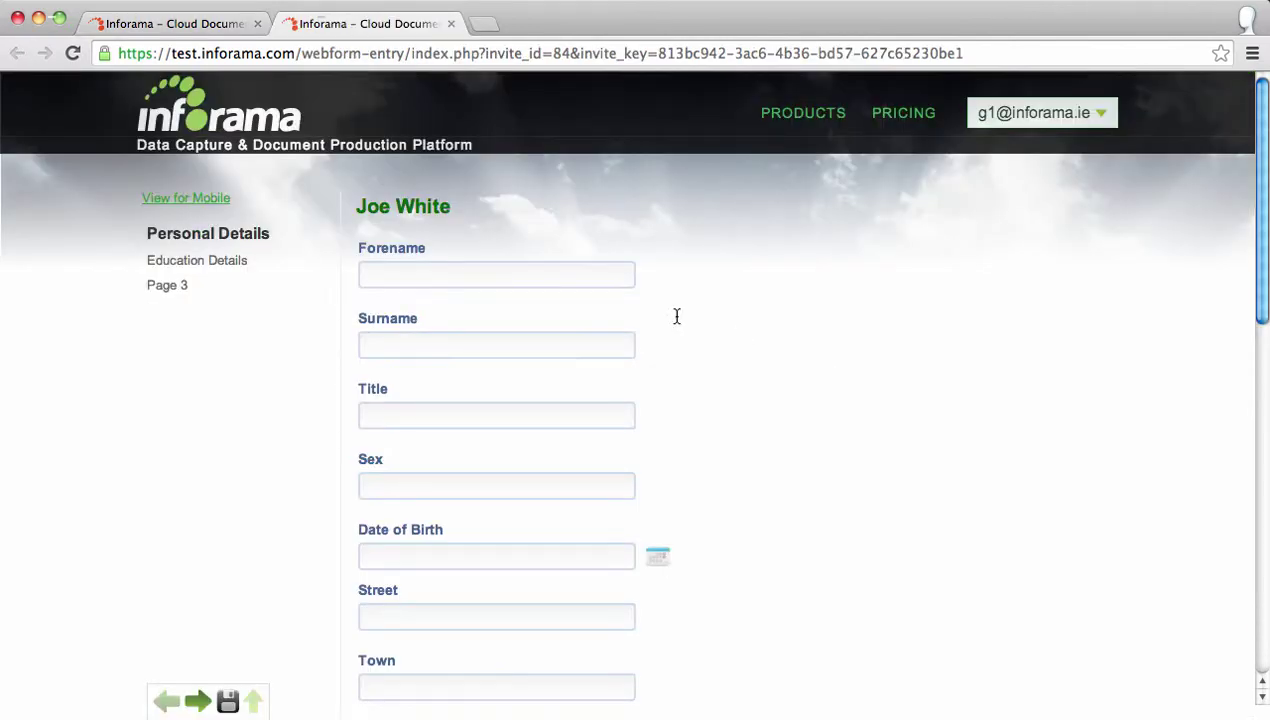
click(238, 25)
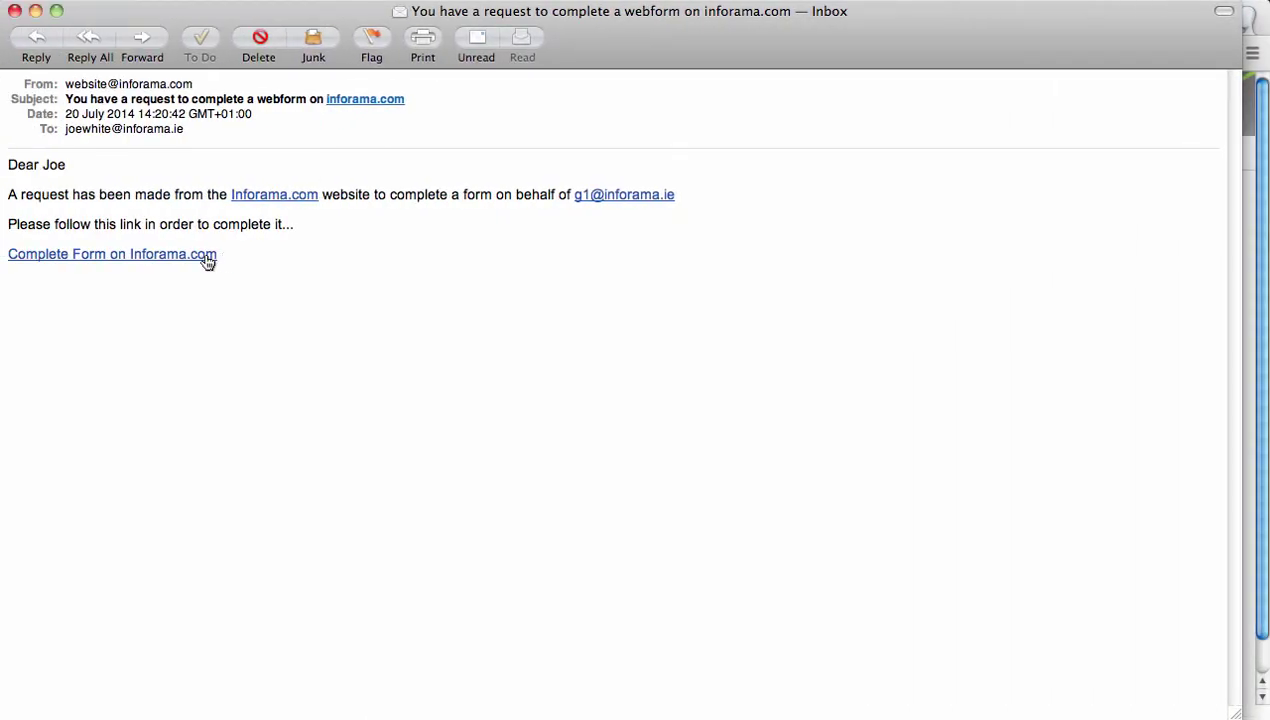
Follow the 'Complete Form on Inforama.com' link in the invitation e-mail.
click(205, 256)
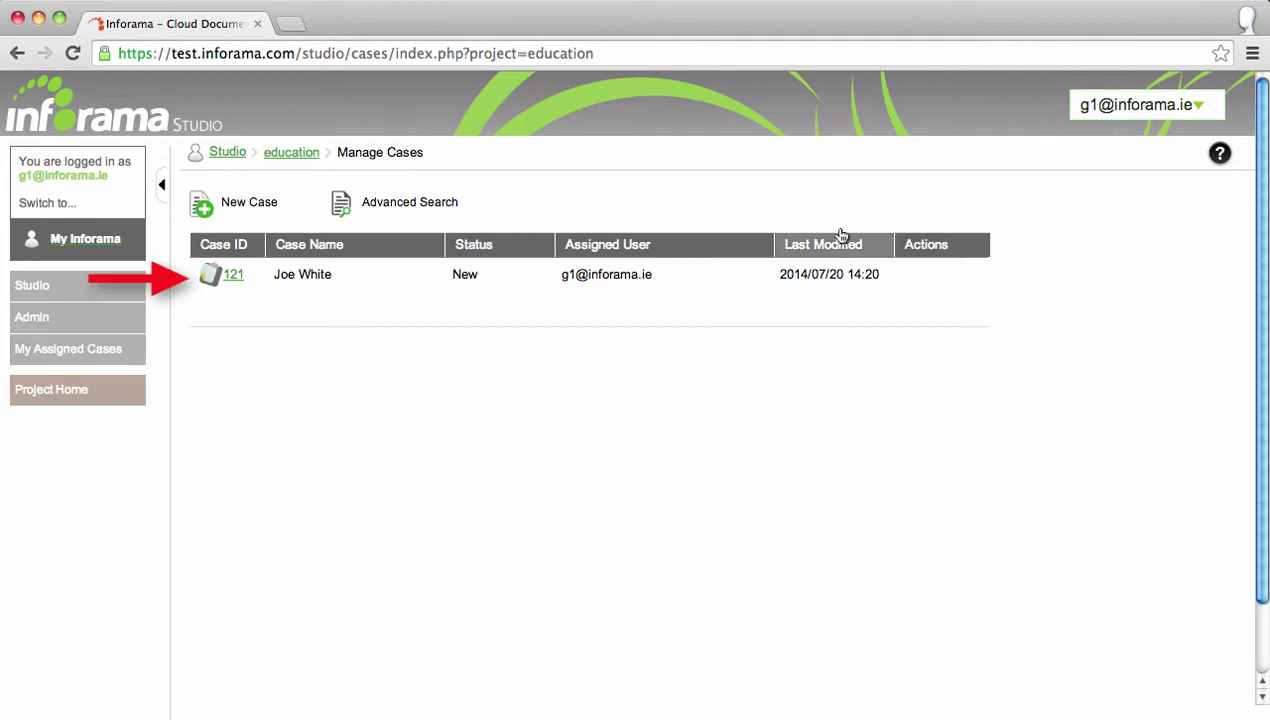
Check that the case's registration form shows Completed, then return to the education project page.
click(232, 277)
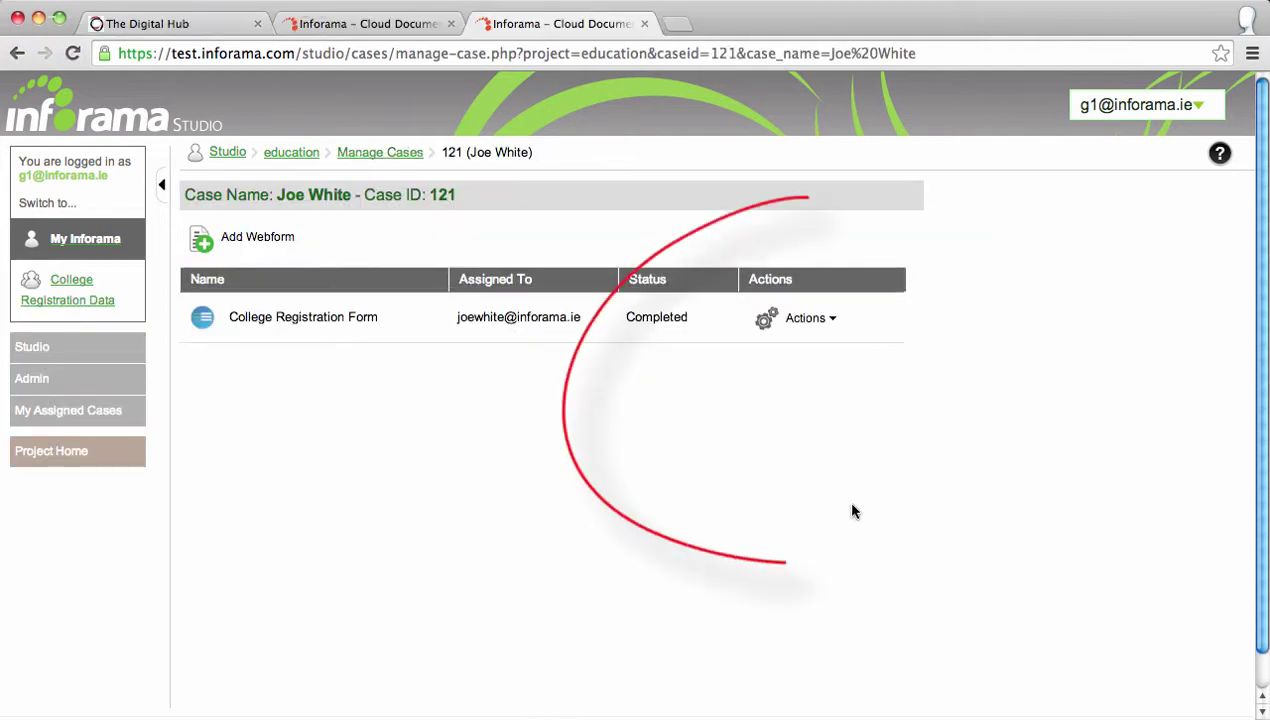
click(825, 328)
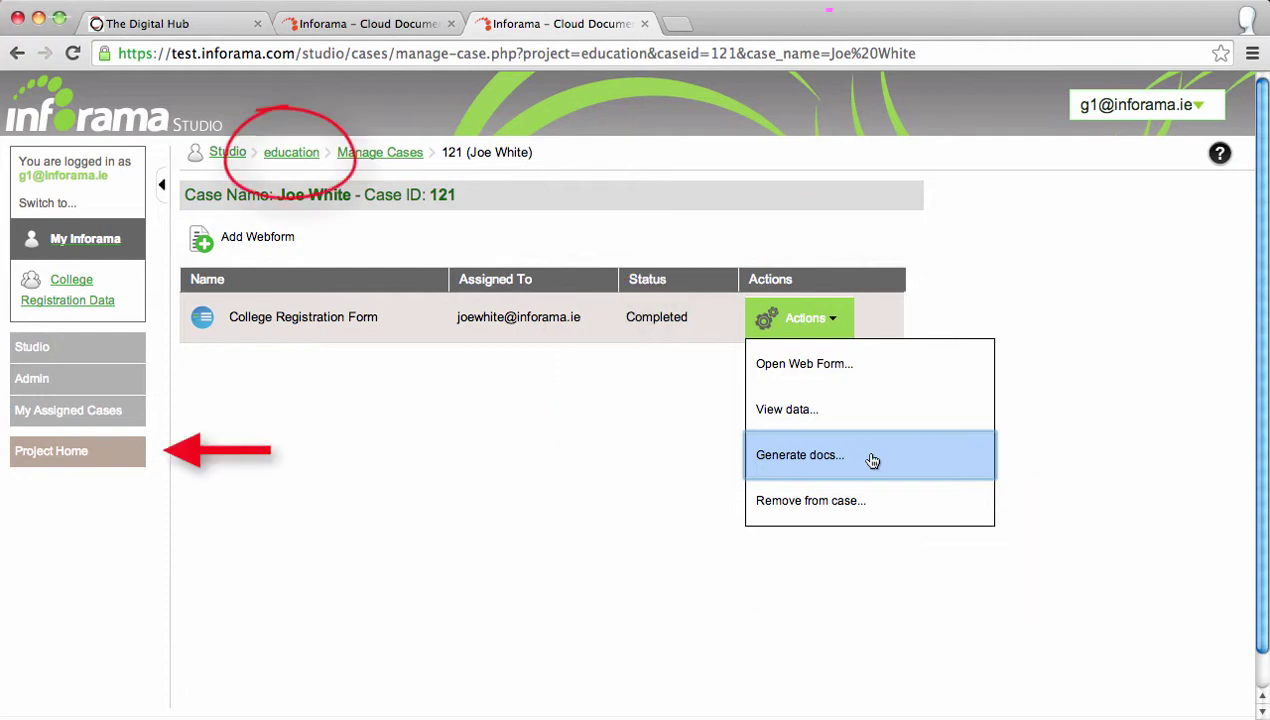
click(306, 153)
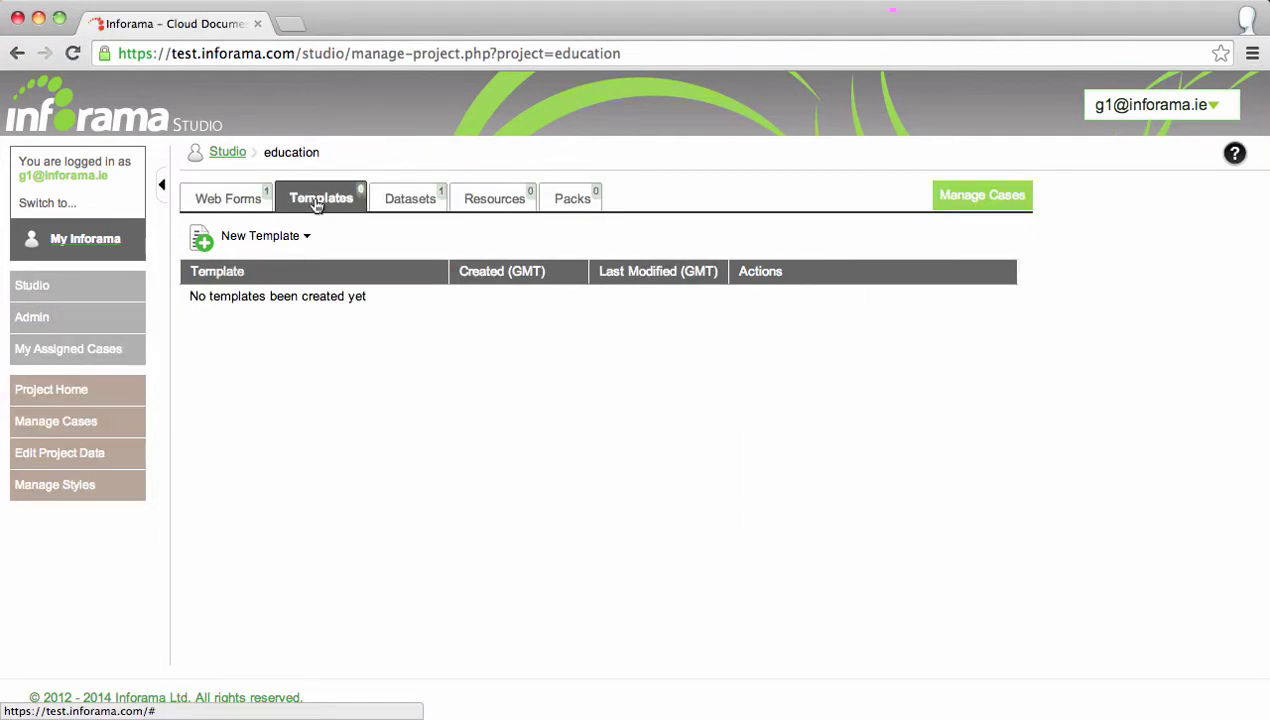
Create a new PDF template and attach the College_Registration_Form-ds dataset to it.
click(307, 240)
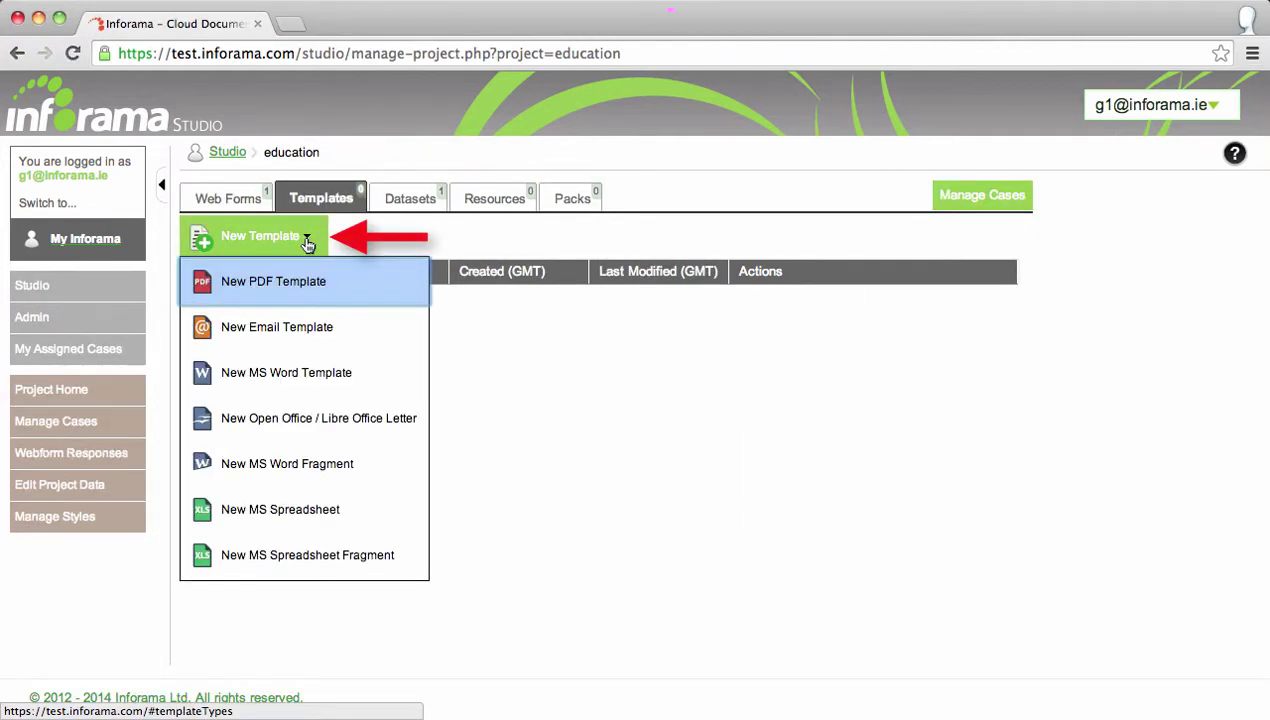
click(308, 283)
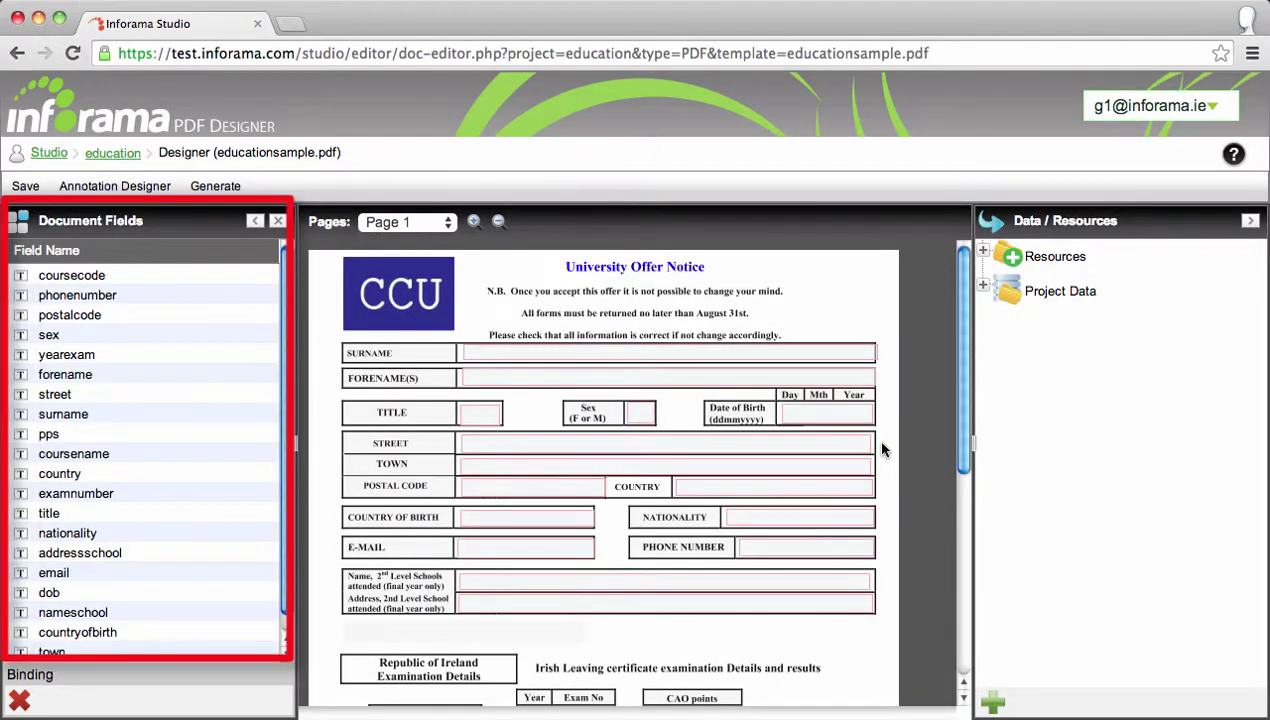
click(994, 701)
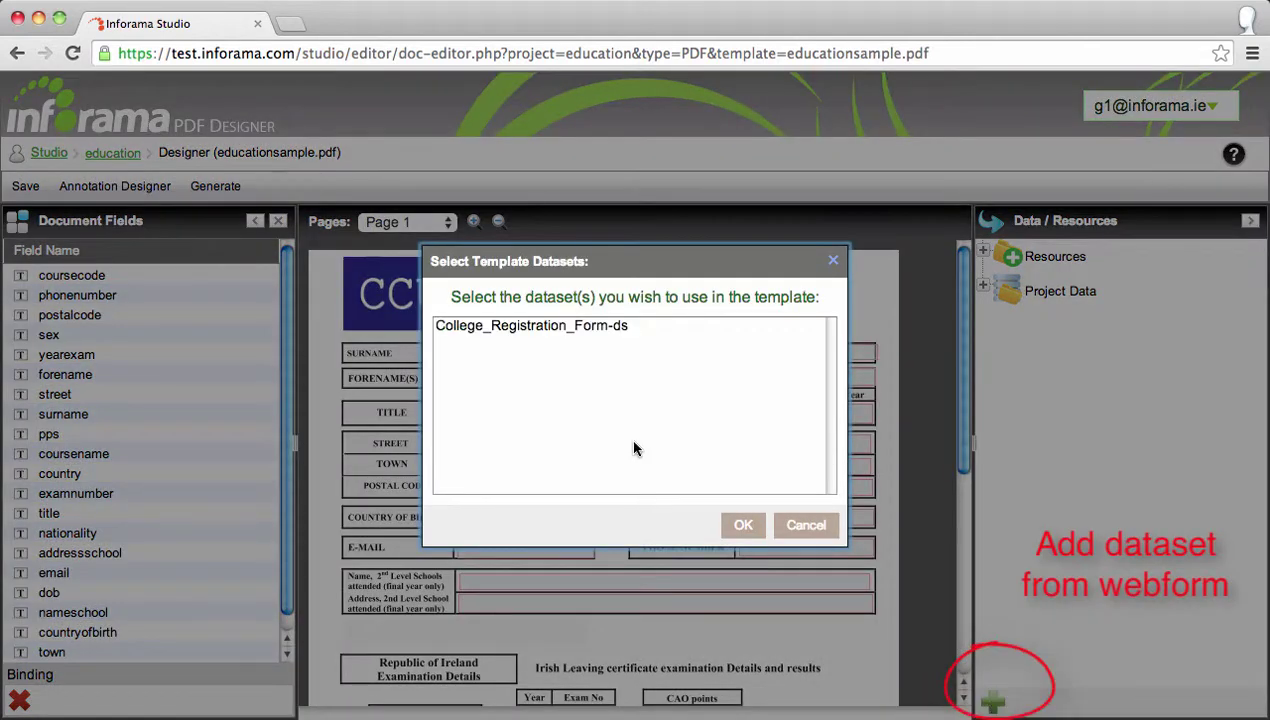
click(558, 328)
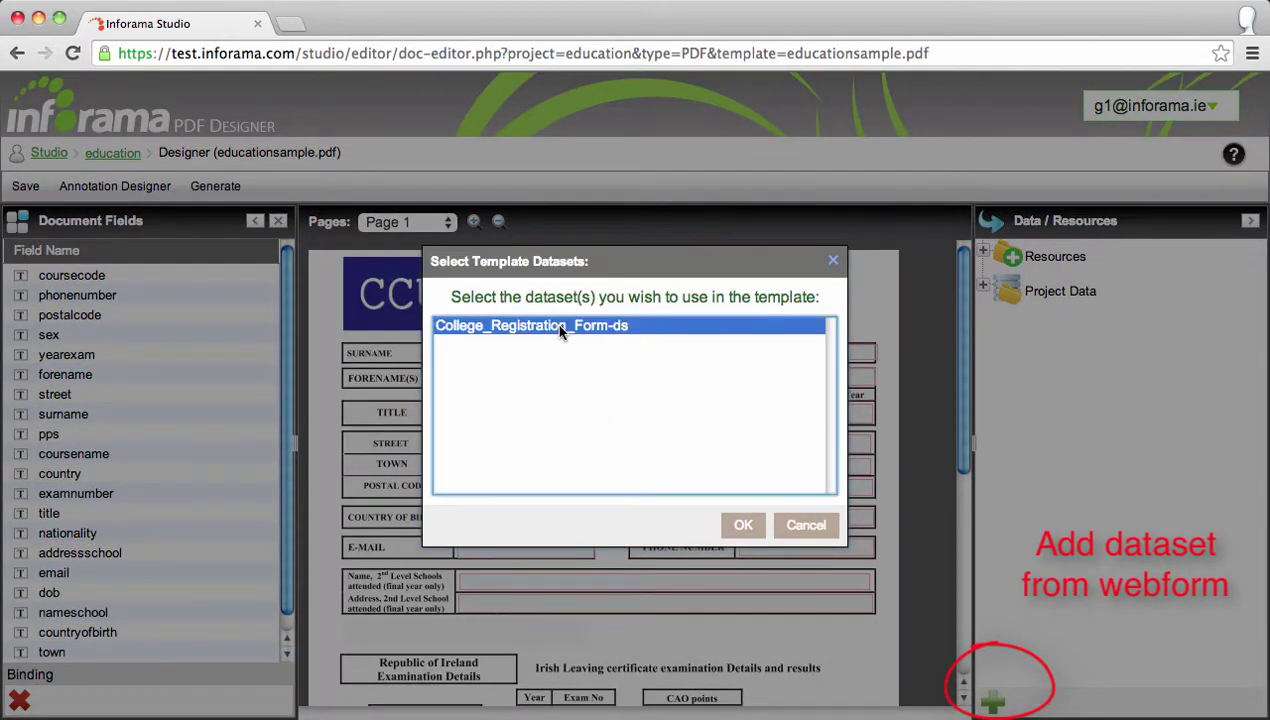
click(738, 527)
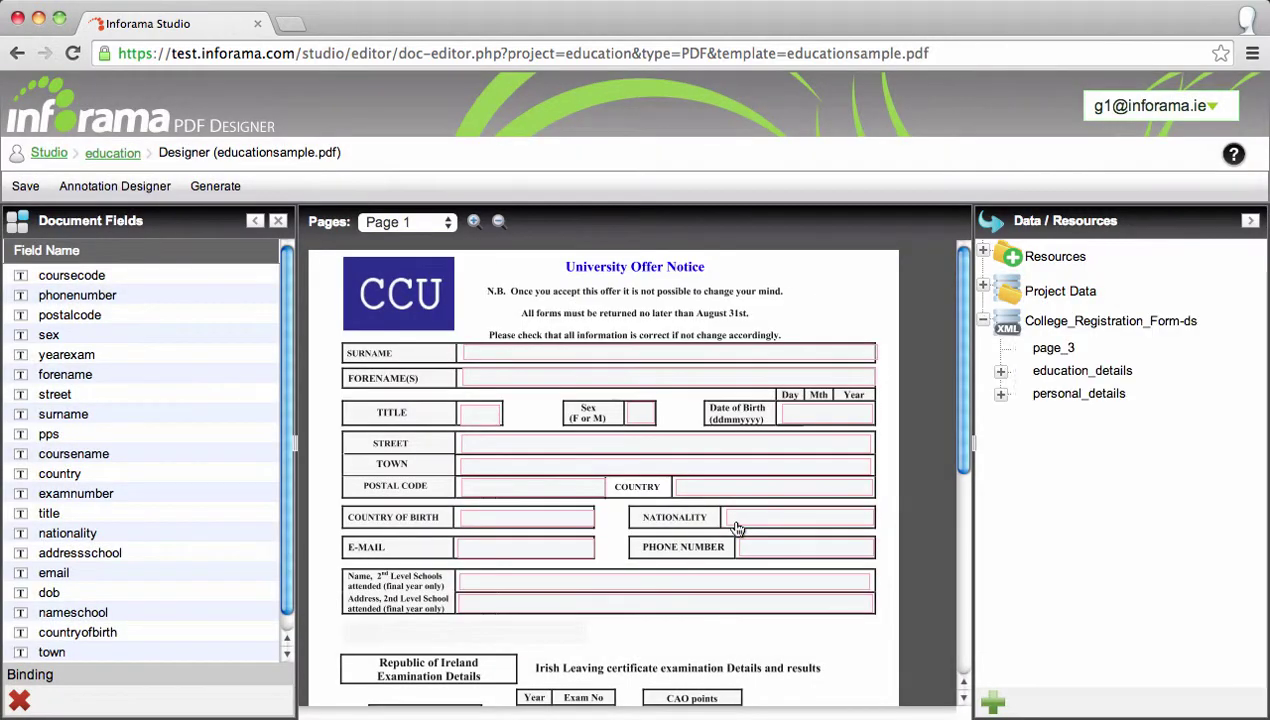
Bind the offer notice's SURNAME field to personal_details.surname, then return to the education project.
click(1001, 371)
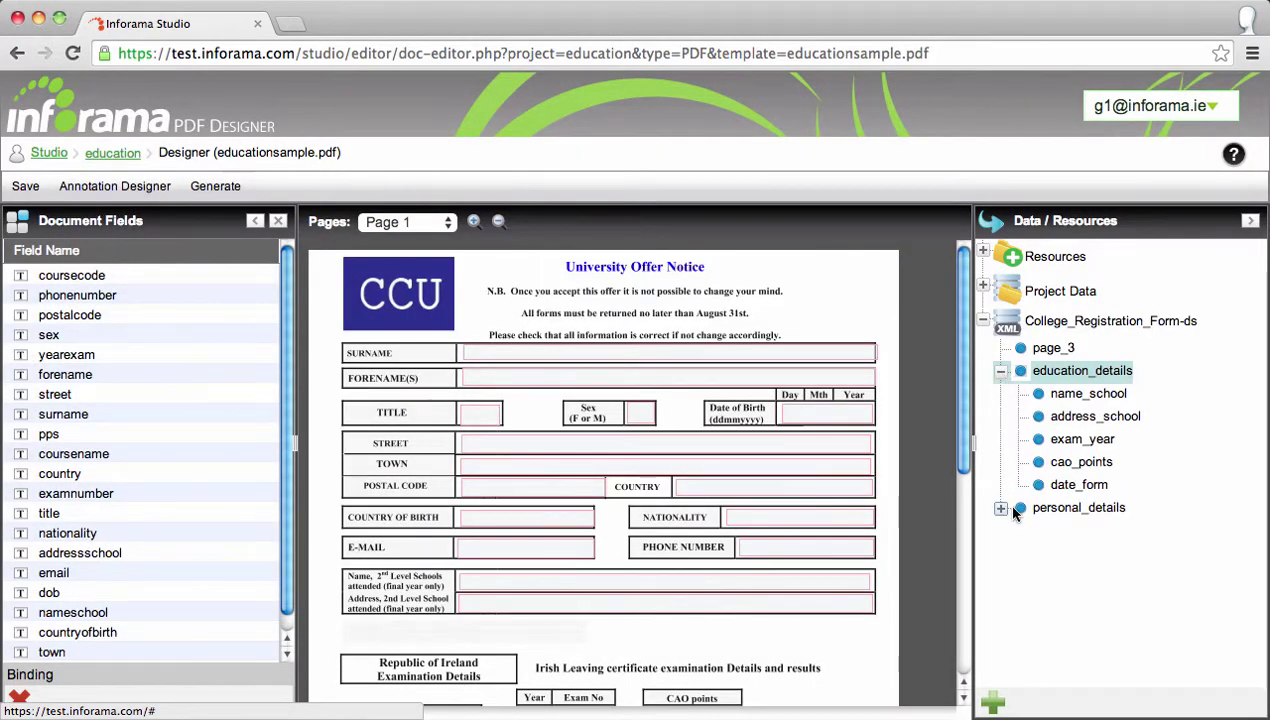
click(1001, 508)
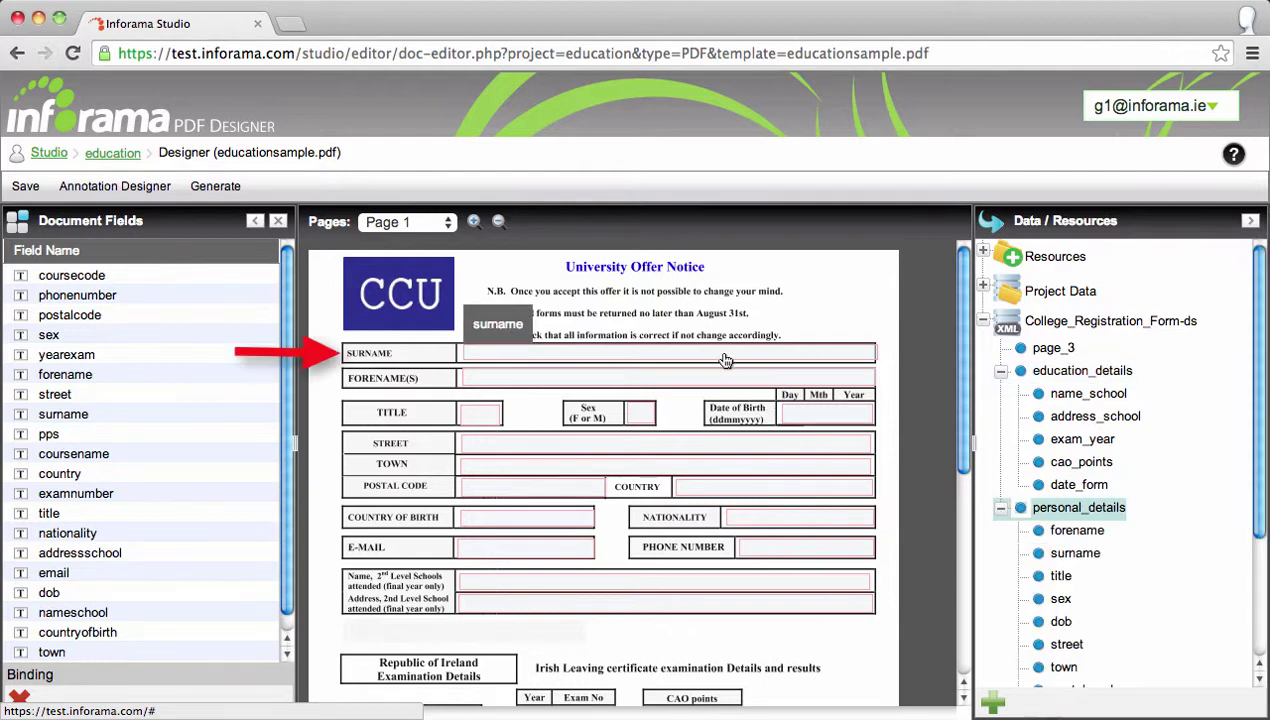
click(728, 355)
double_click(1070, 556)
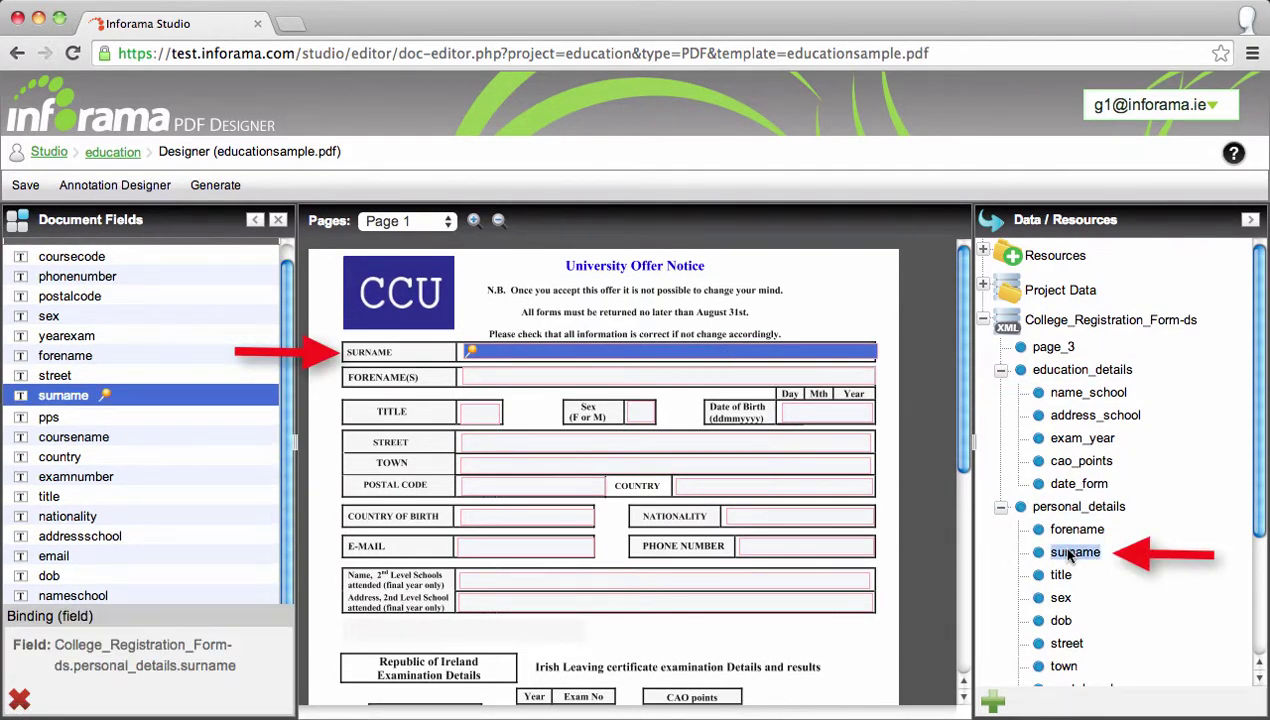
click(660, 381)
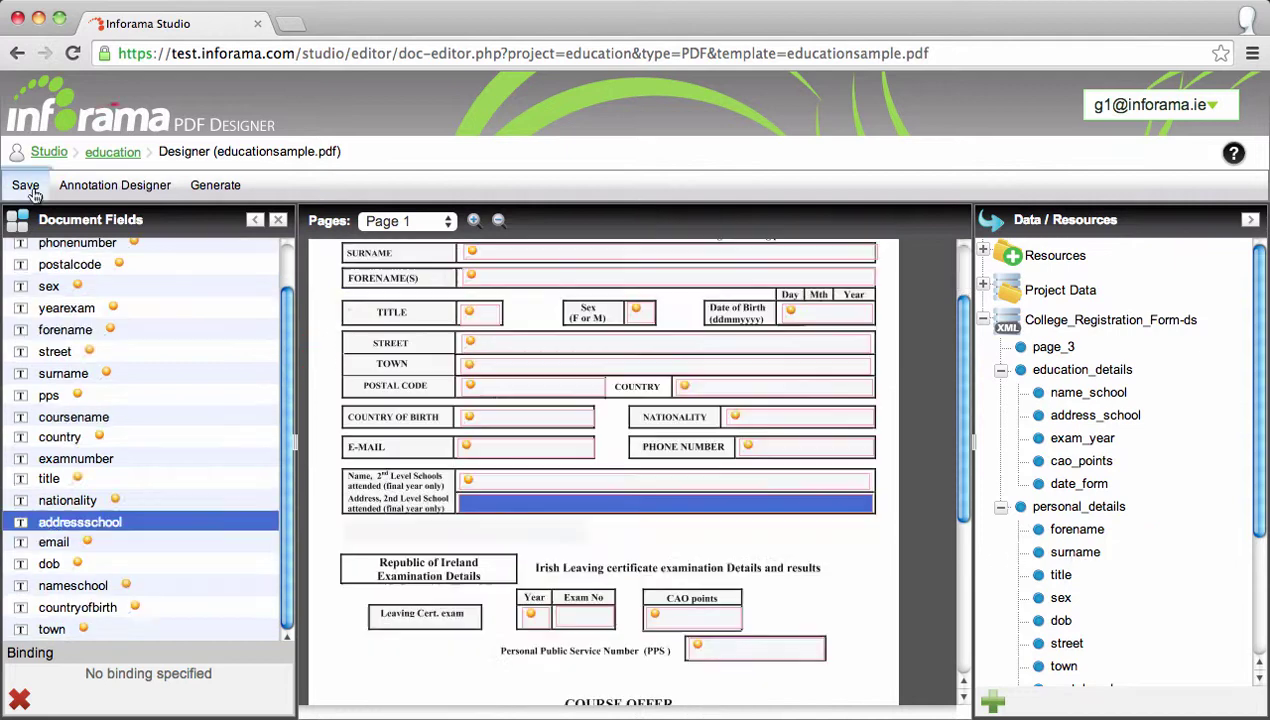
click(106, 156)
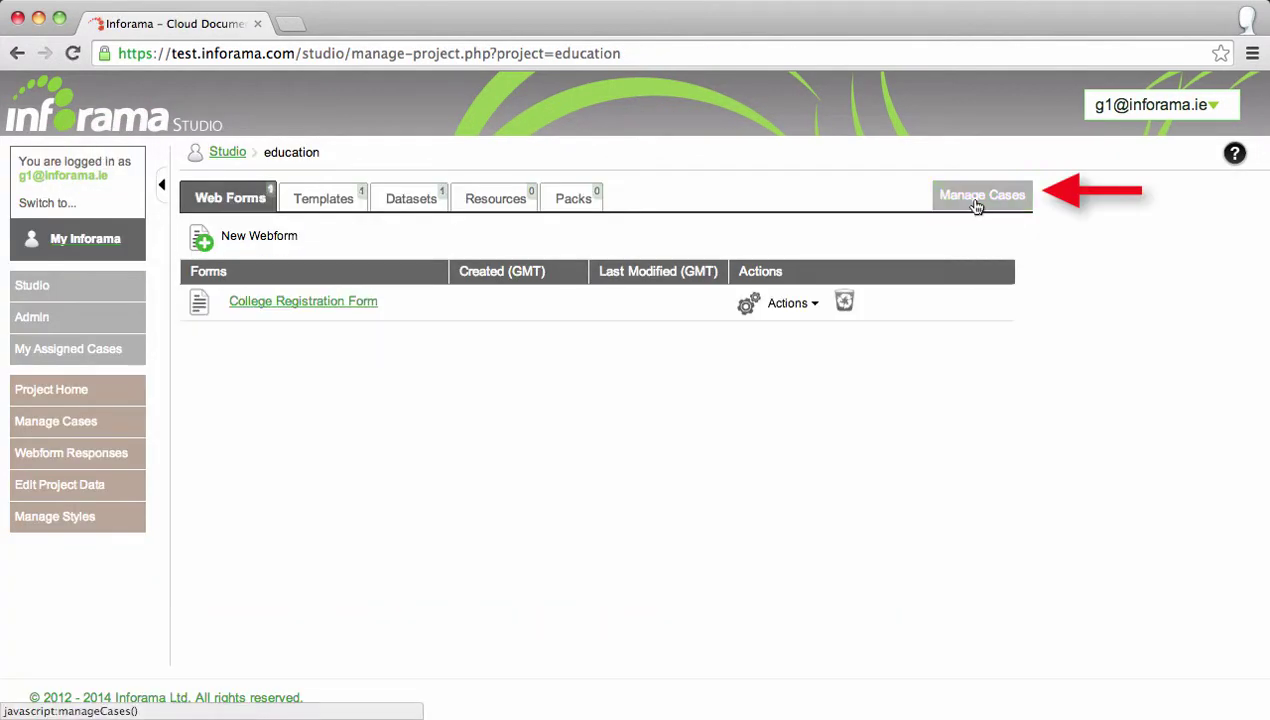
Generate the offer notice from the case's completed registration form with educationsample.pdf and preview it.
click(979, 199)
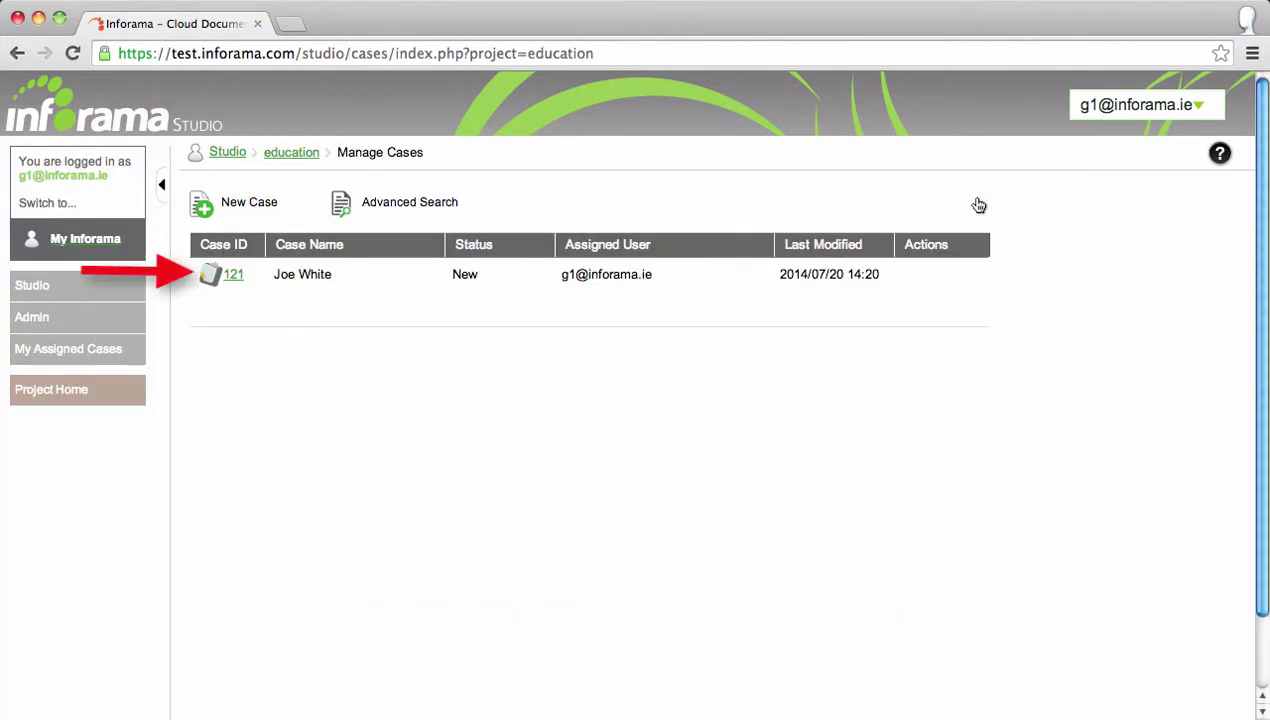
click(236, 274)
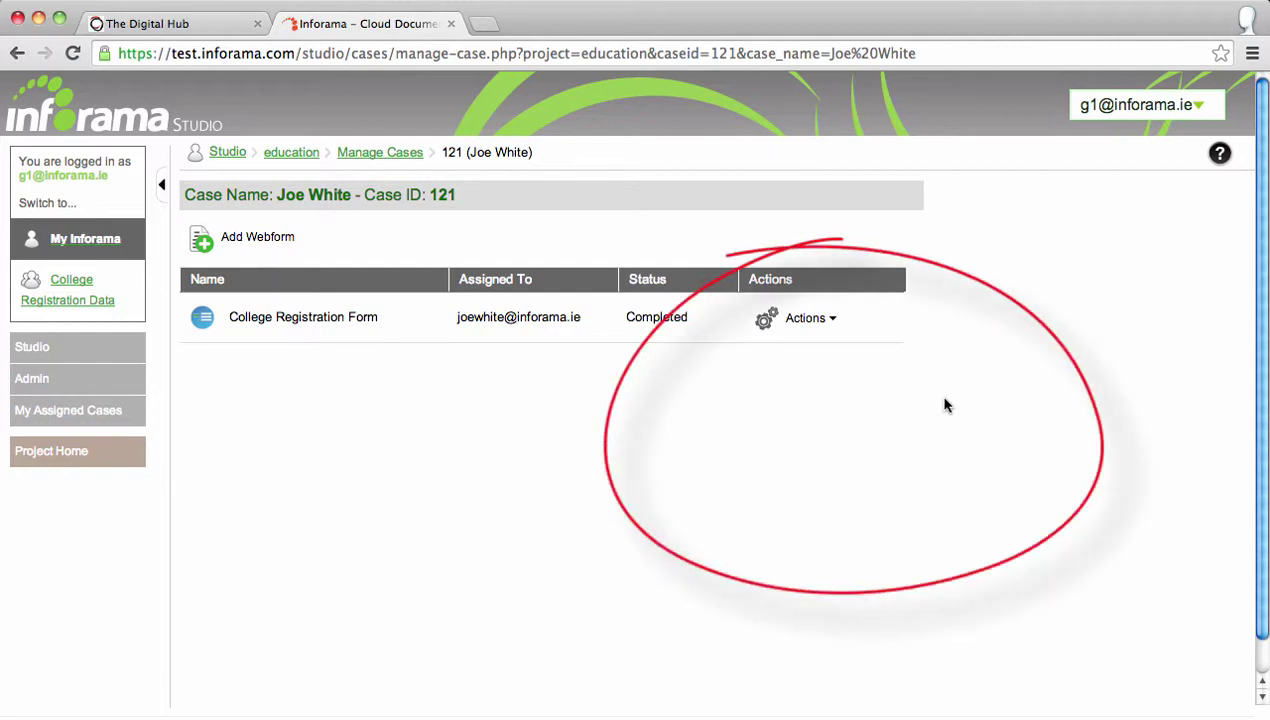
click(818, 319)
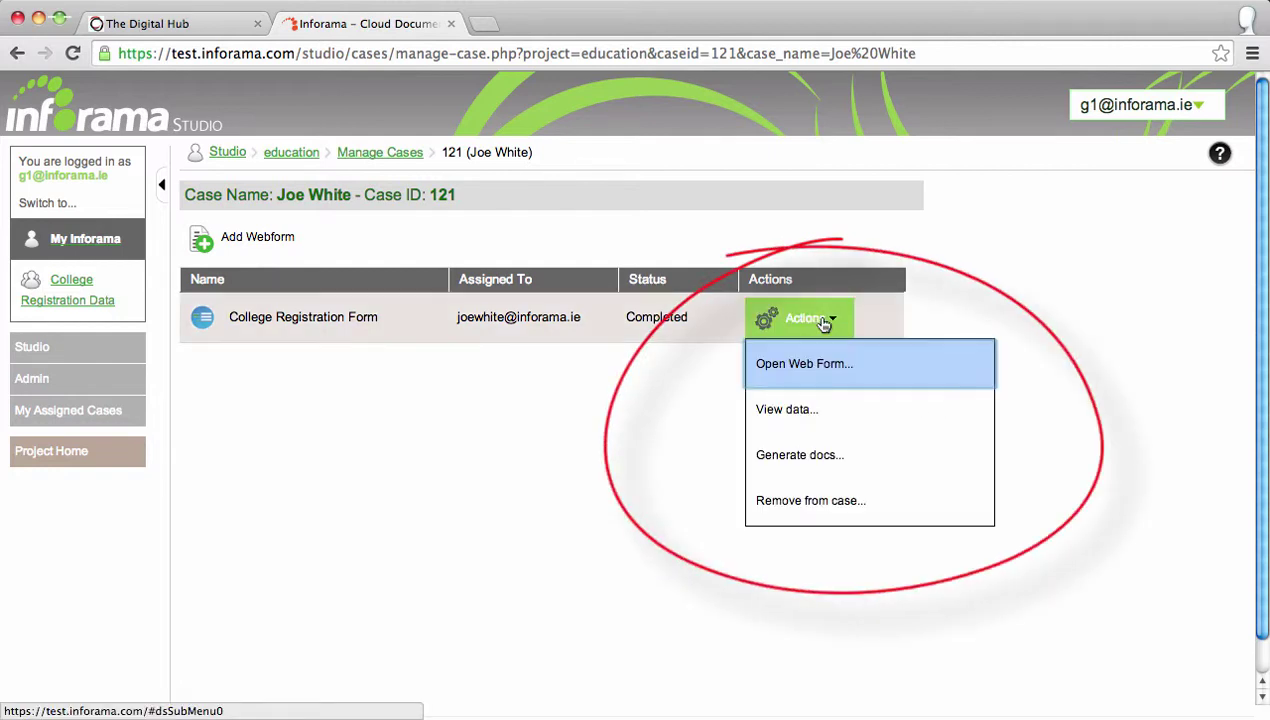
click(828, 458)
click(496, 322)
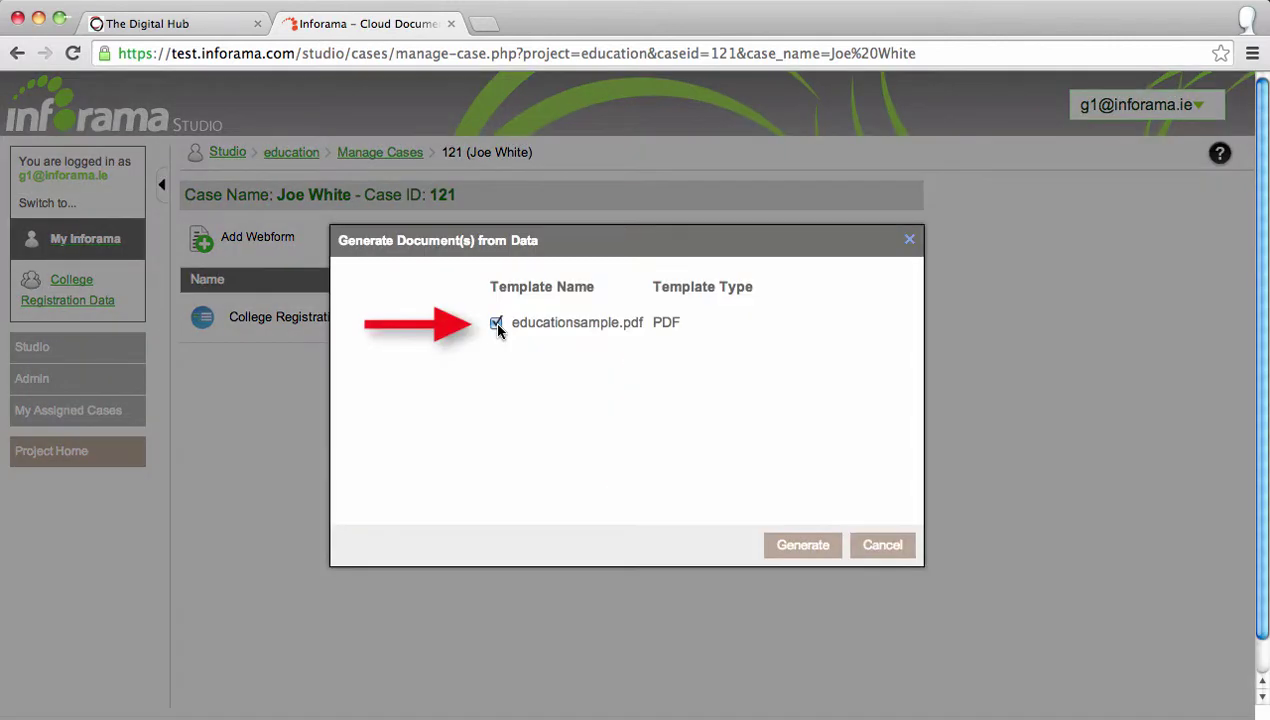
click(793, 548)
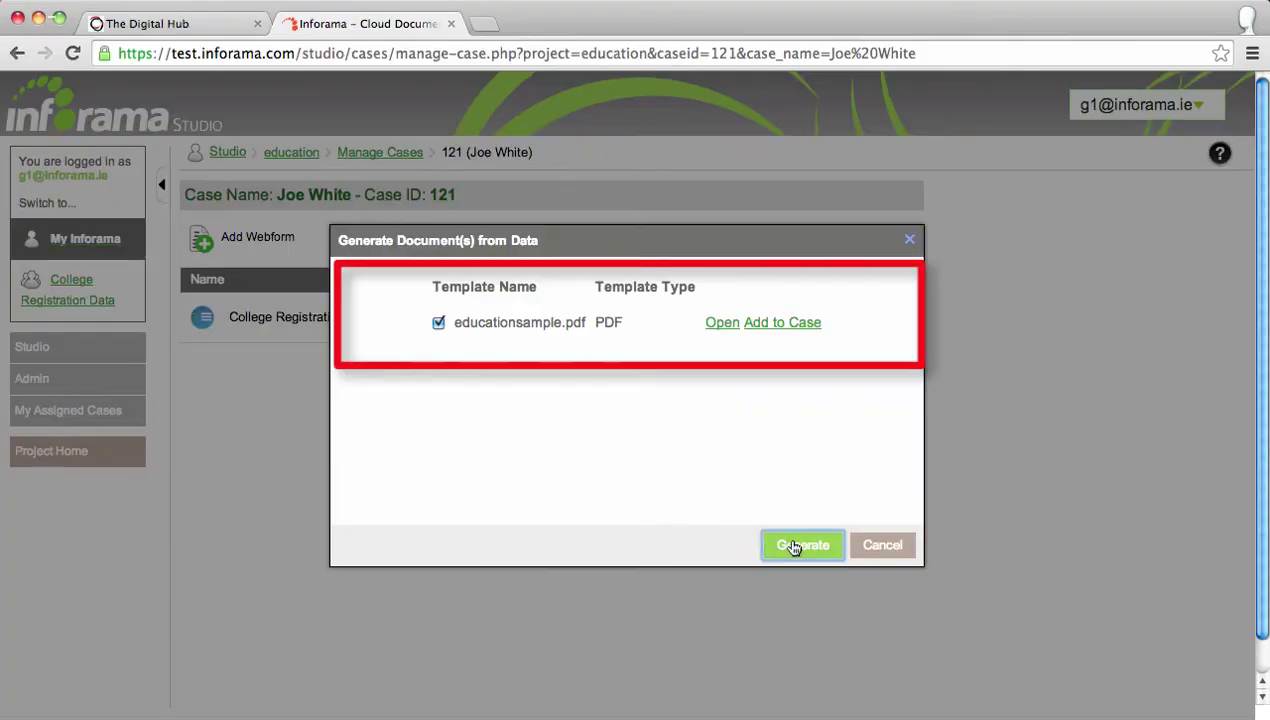
click(720, 324)
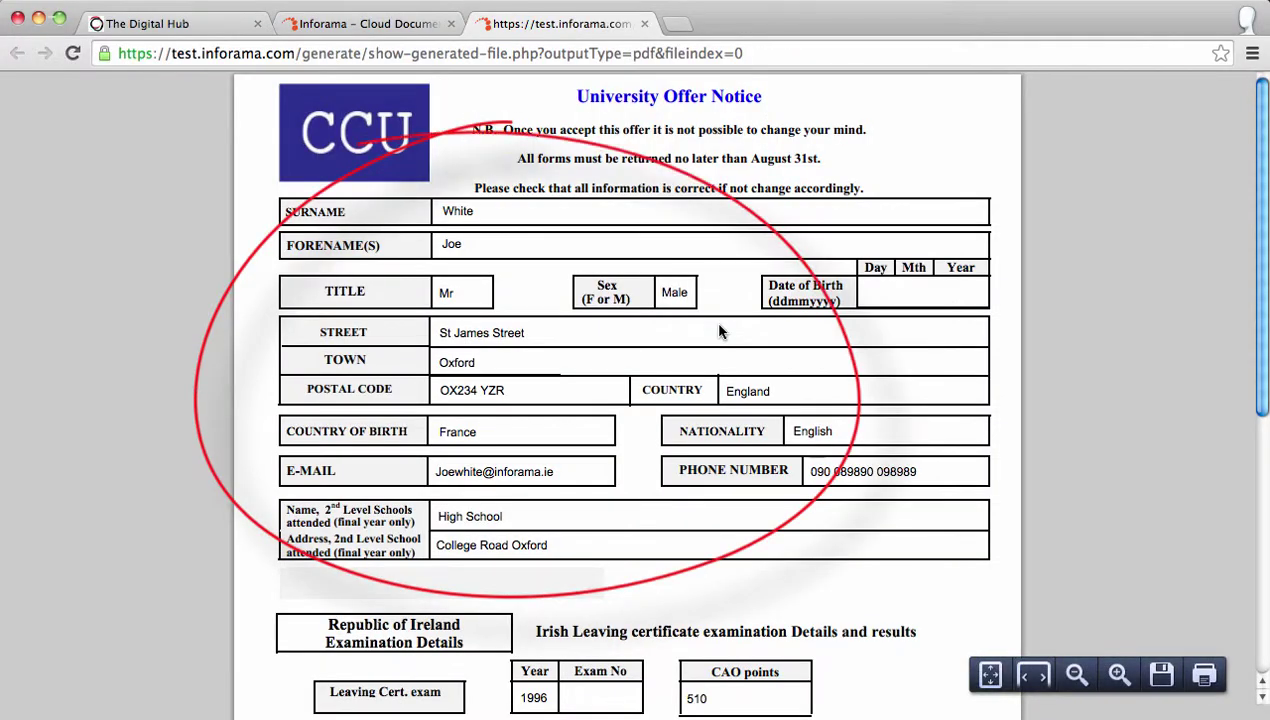
Add the generated educationsample.pdf to case 121 and close the generation dialog.
key(ctrl+shift+Tab)
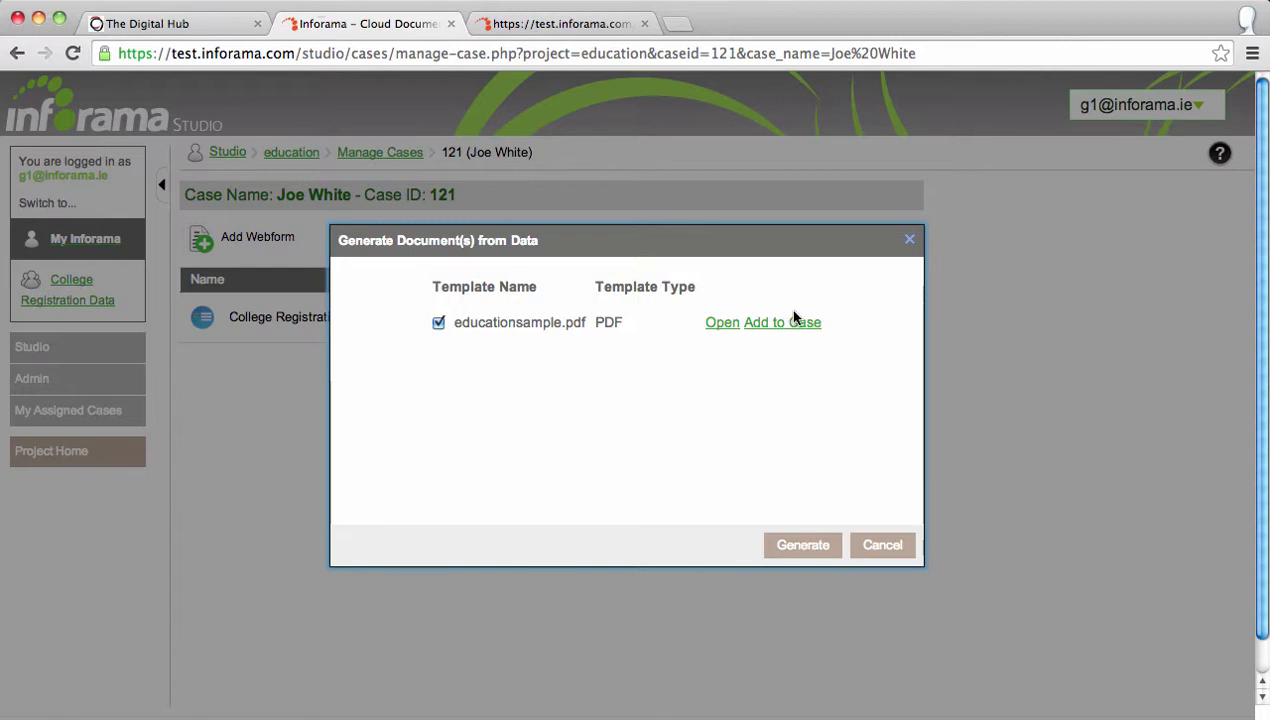
click(786, 322)
click(781, 288)
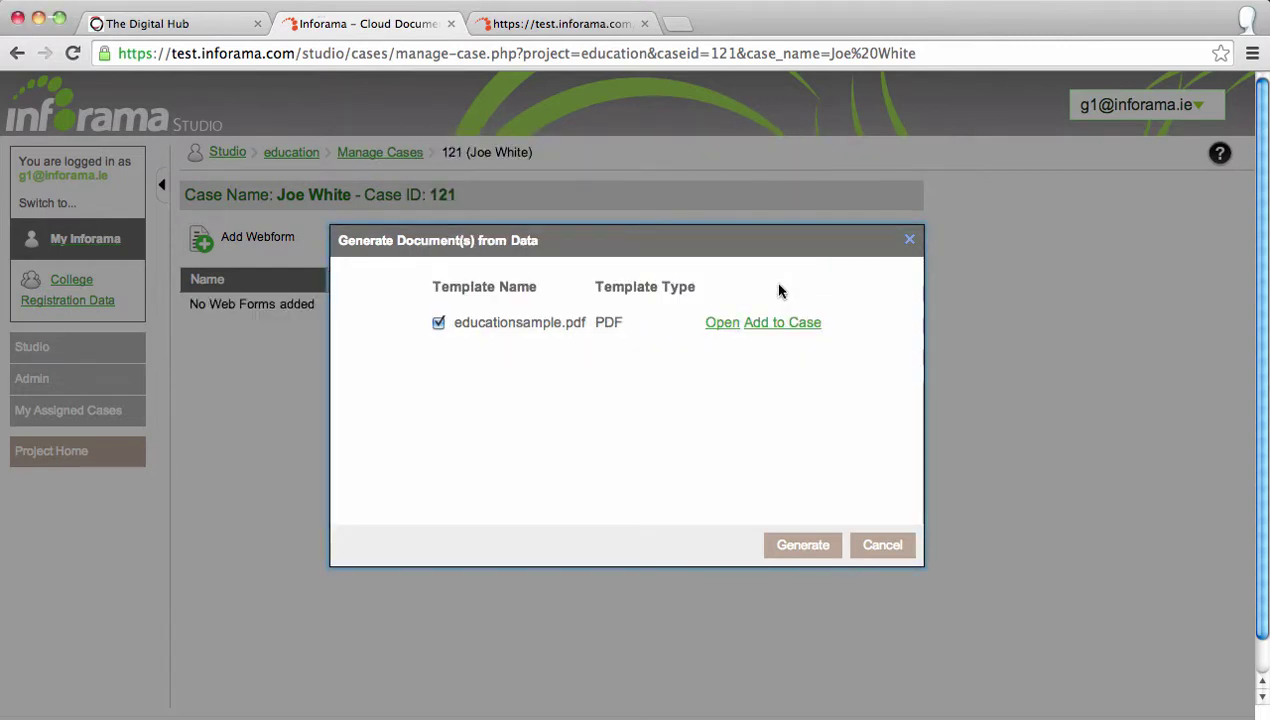
click(908, 241)
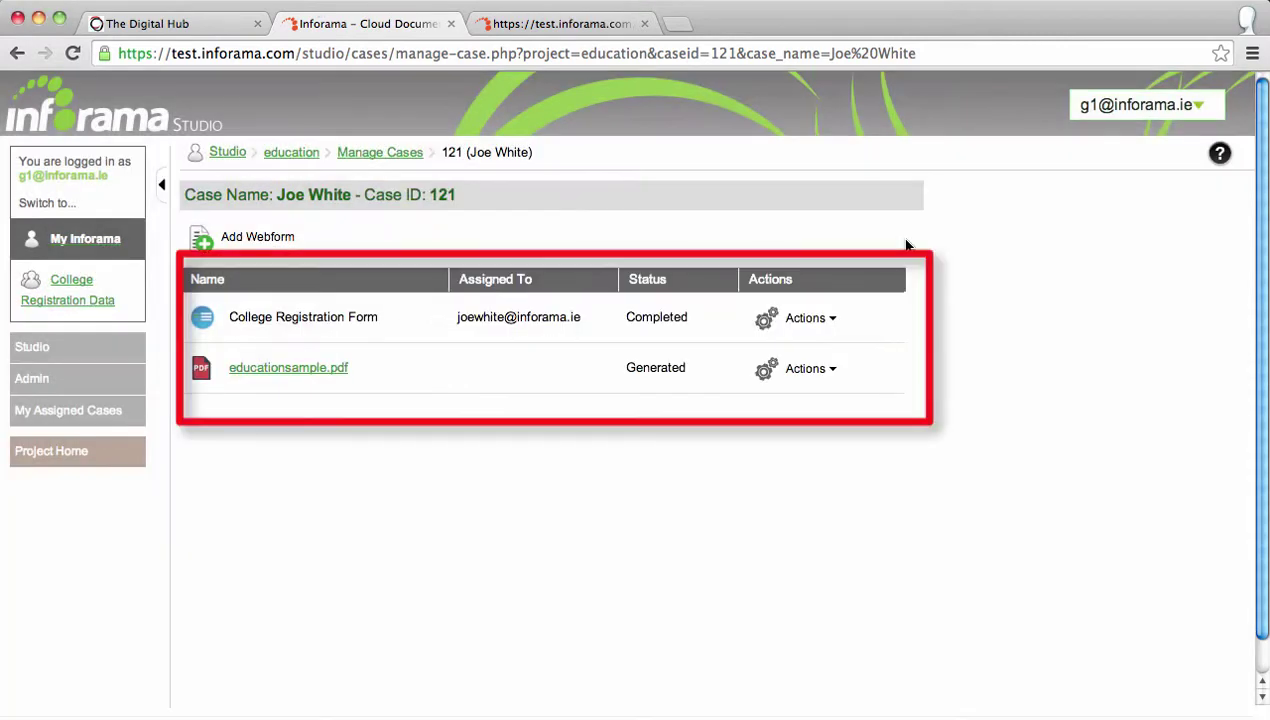